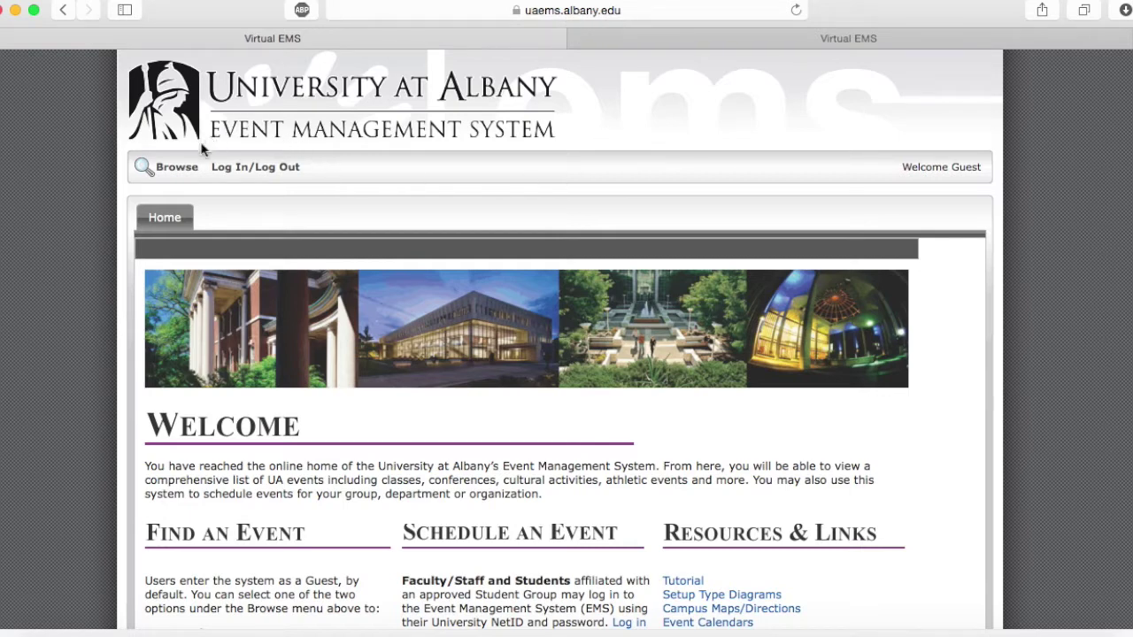
# Step: Log in to Virtual EMS with the university User Id and password
pyautogui.moveTo(237, 166)
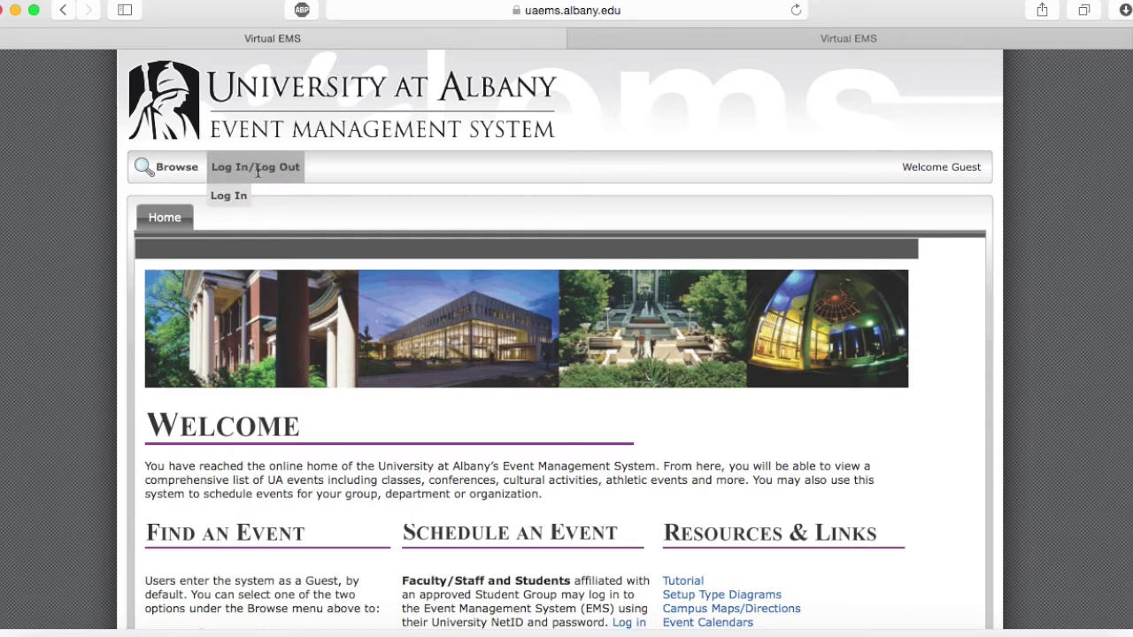
pyautogui.click(232, 195)
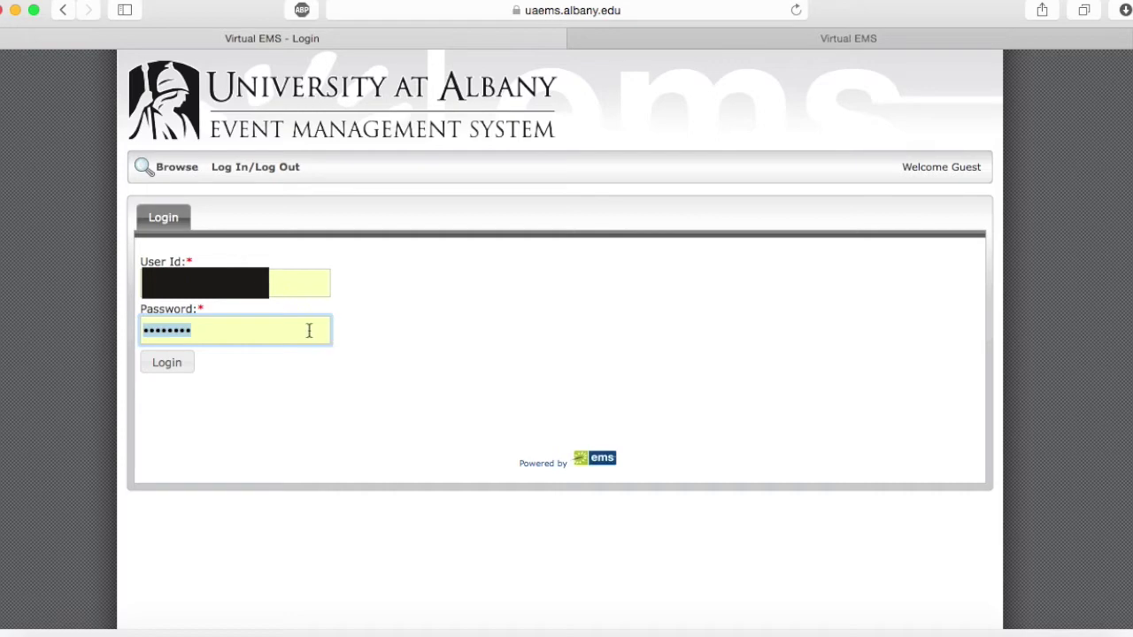
pyautogui.click(168, 368)
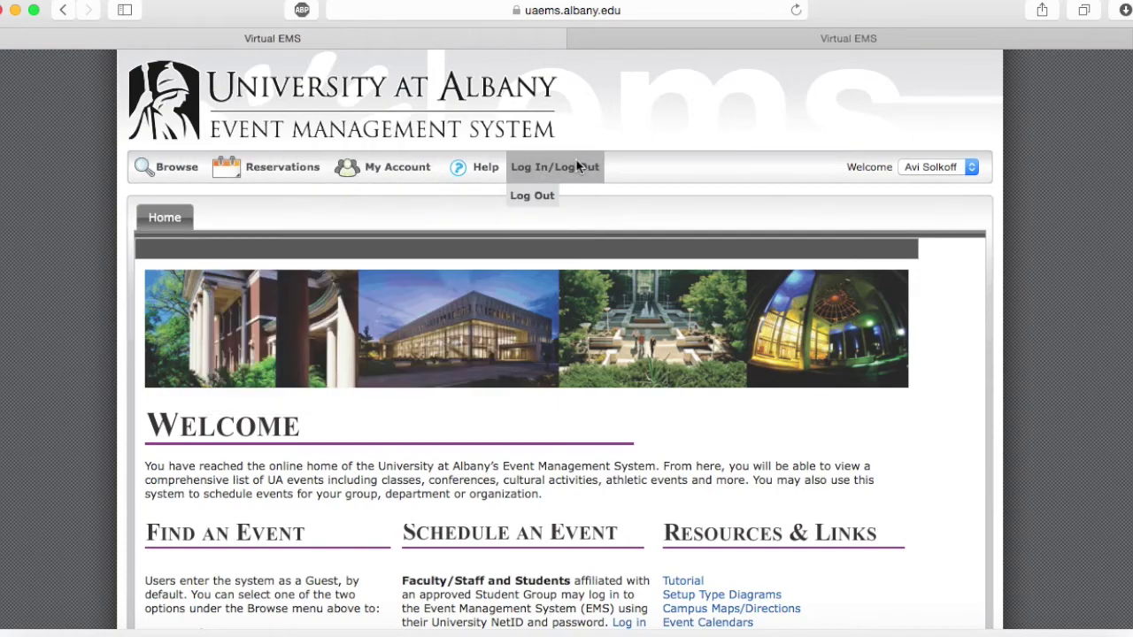
# Step: Choose Campus Center Room Reservation Request Form from the Reservations menu
pyautogui.moveTo(394, 176)
pyautogui.moveTo(281, 166)
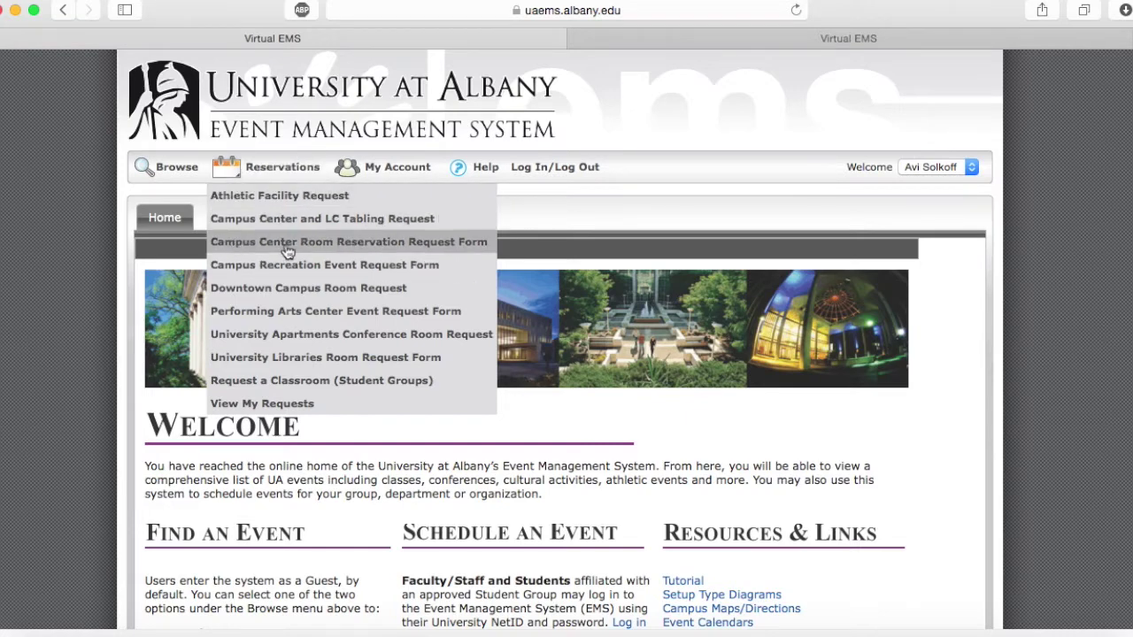
pyautogui.click(437, 248)
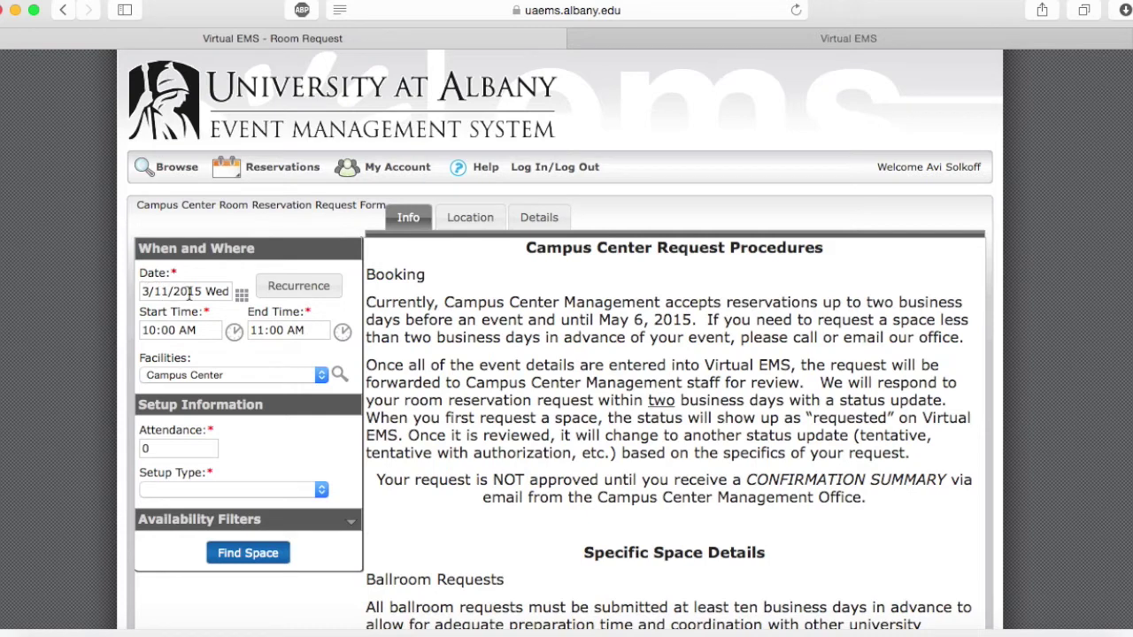
# Step: Set the booking date to 3/26/2015, start time 2:00 PM and end time 5:00 PM
pyautogui.click(188, 295)
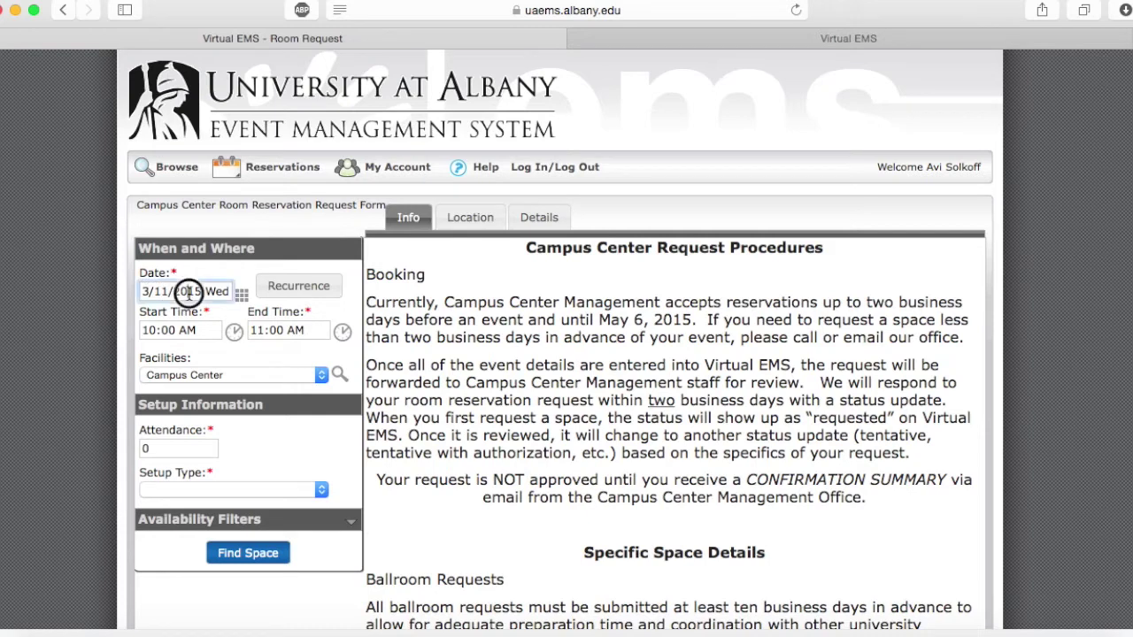
pyautogui.click(242, 294)
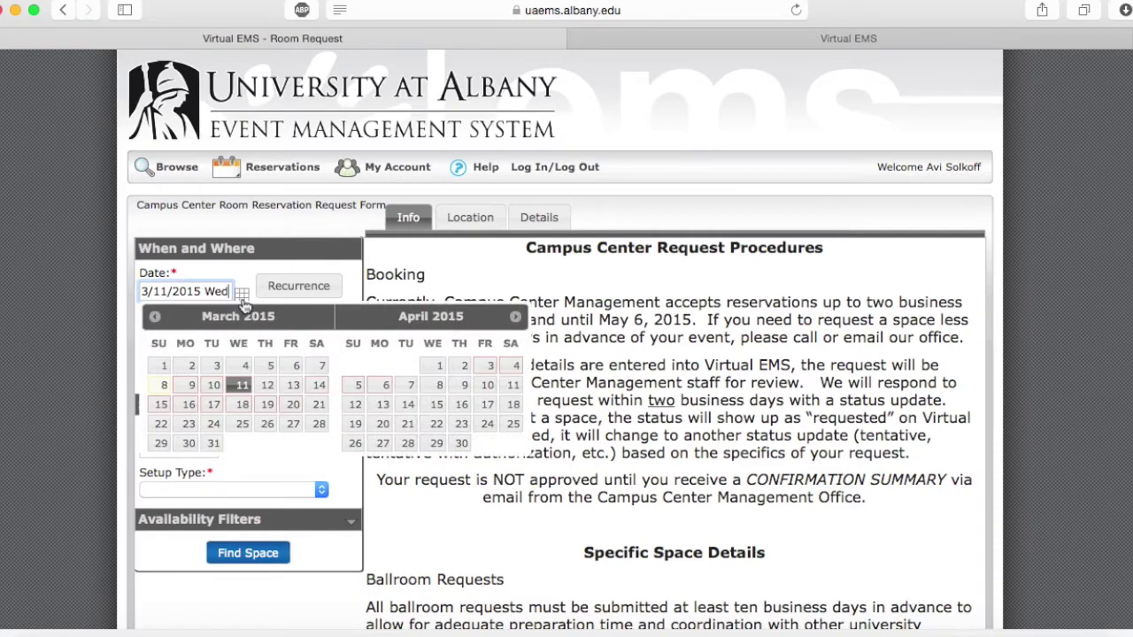
pyautogui.click(268, 425)
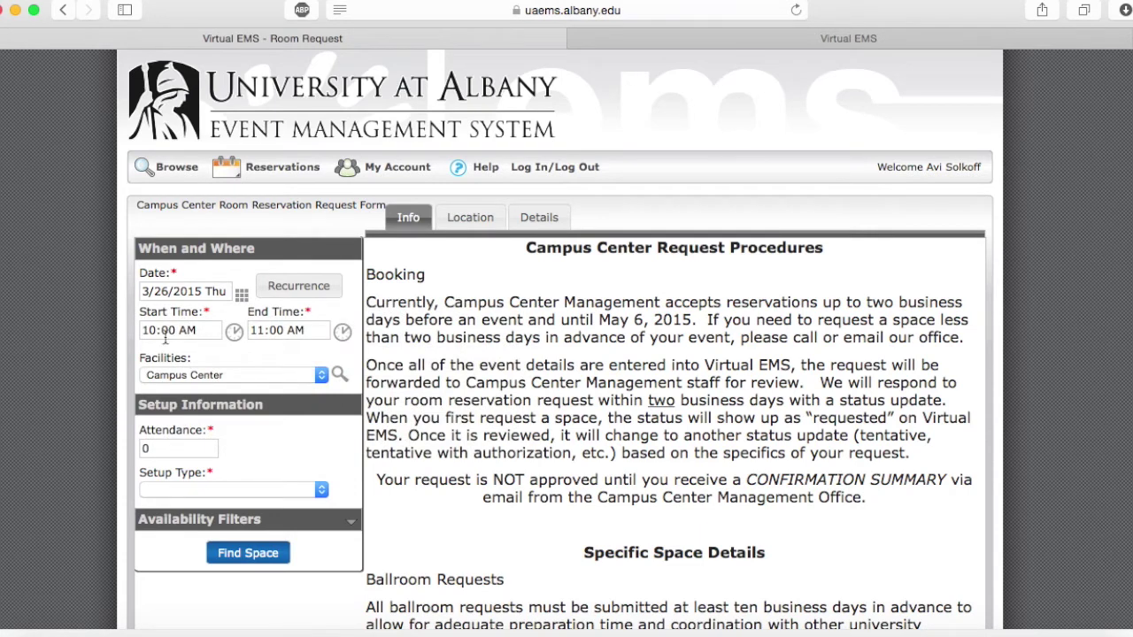
pyautogui.click(234, 331)
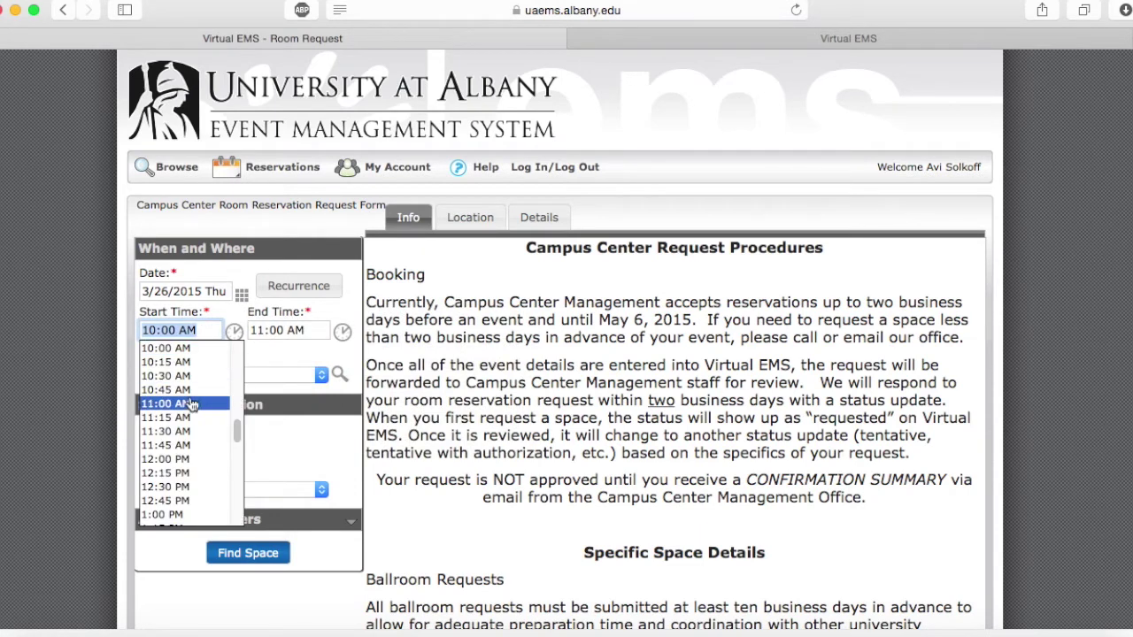
pyautogui.scroll(-2, 188, 405)
pyautogui.scroll(-3, 188, 405)
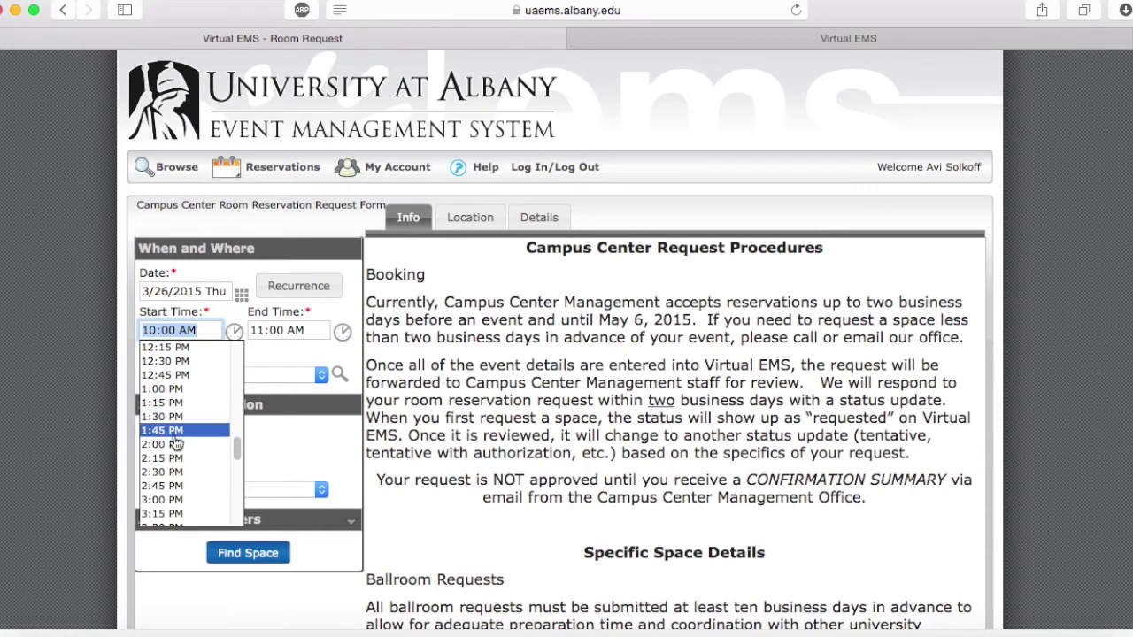
pyautogui.click(175, 445)
pyautogui.click(342, 331)
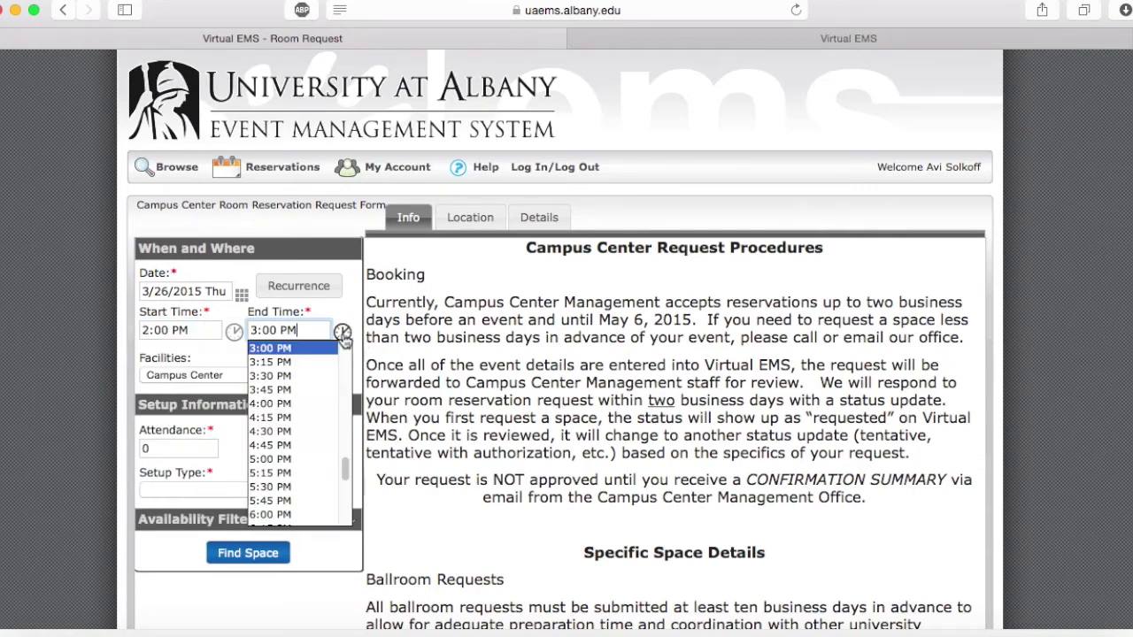
pyautogui.click(289, 460)
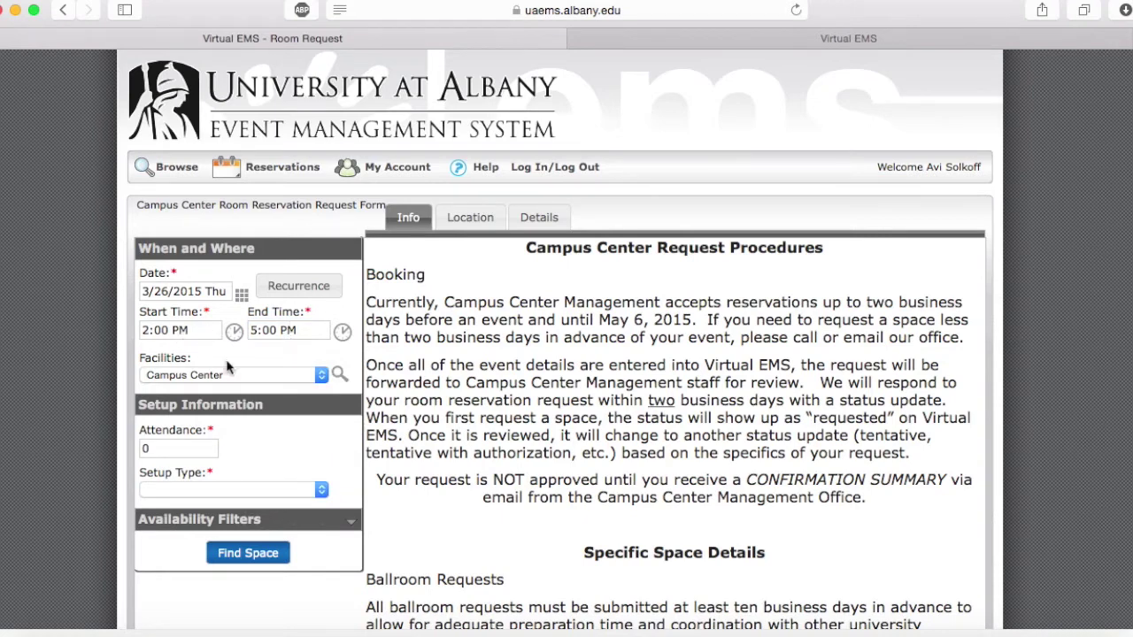
pyautogui.click(155, 448)
# Step: Enter attendance 100 and choose Banquet / Round Table as the setup type
pyautogui.press('BackSpace')
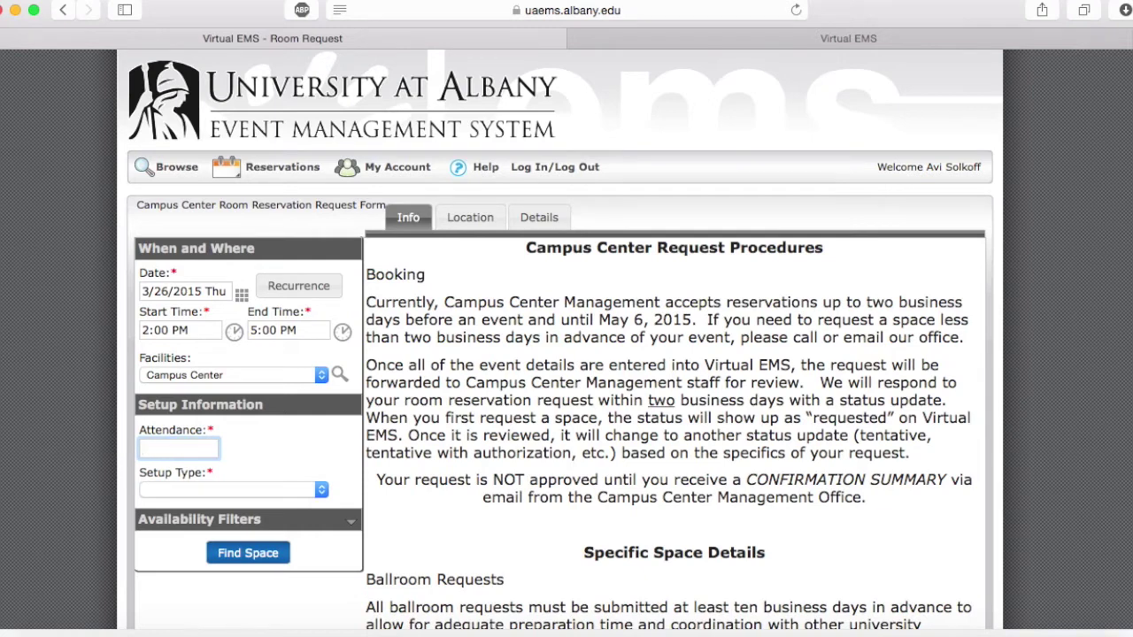
pyautogui.write('100')
pyautogui.click(246, 491)
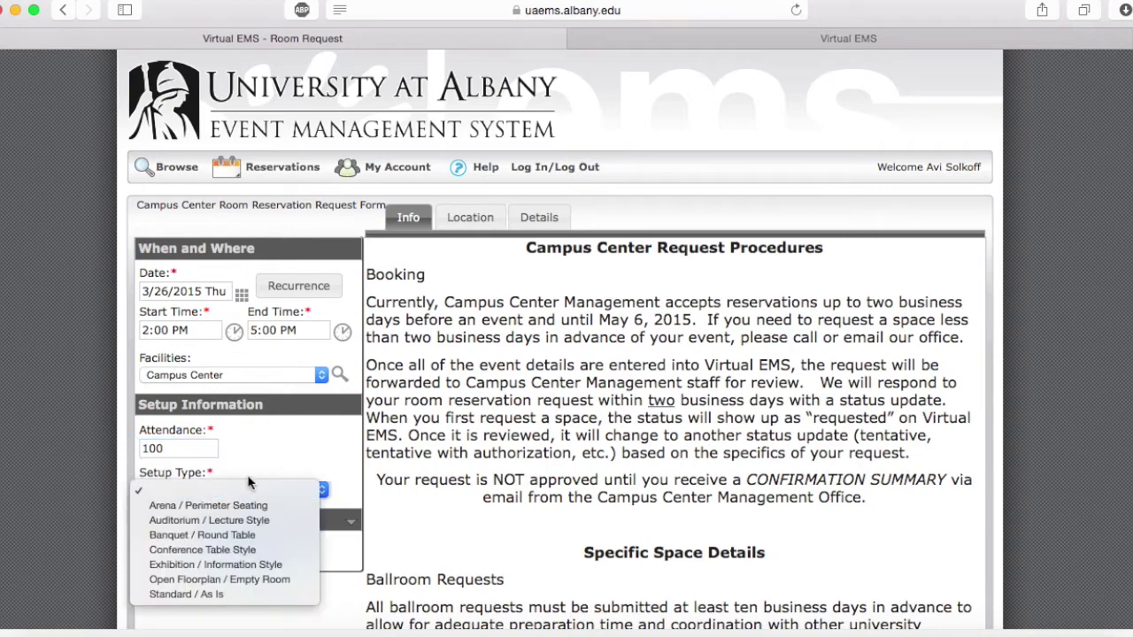
pyautogui.click(276, 467)
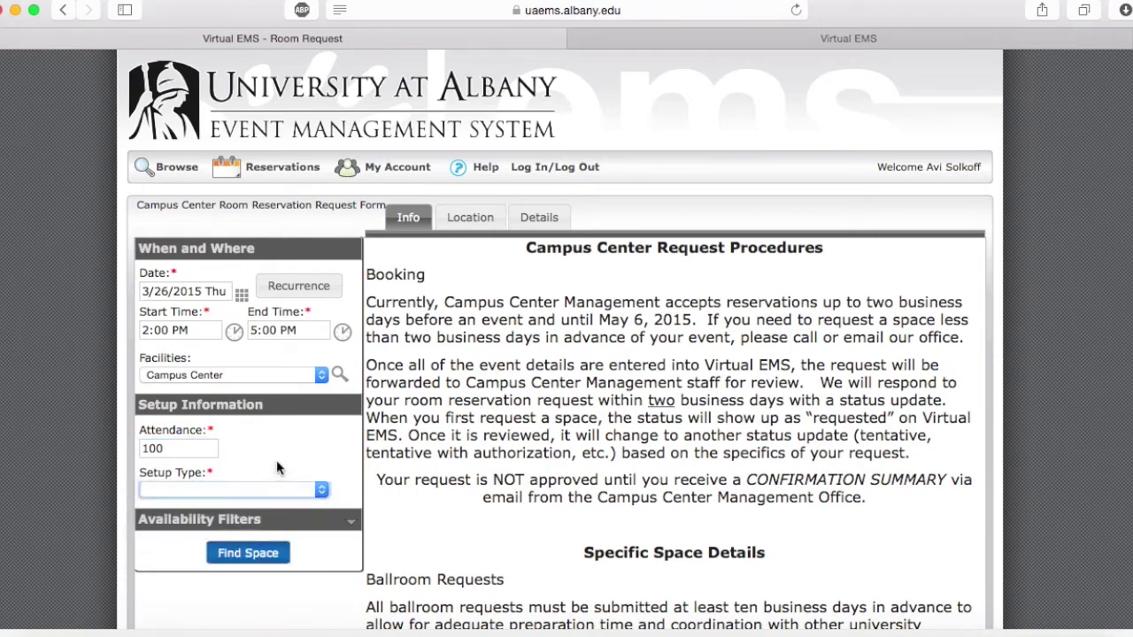
pyautogui.click(808, 38)
pyautogui.click(249, 492)
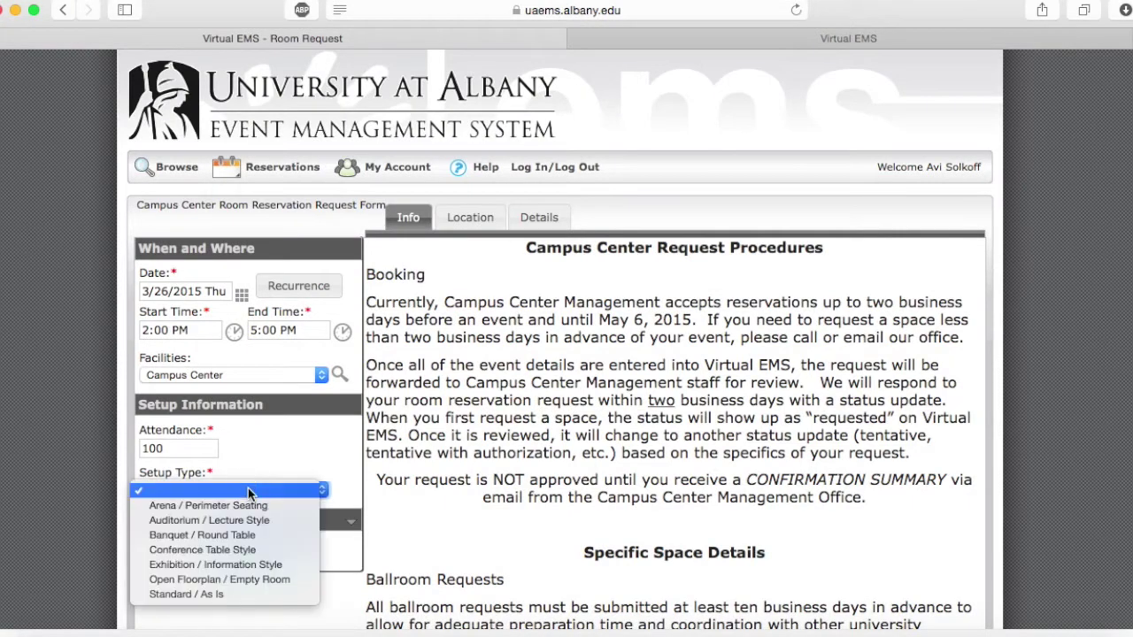
pyautogui.click(228, 536)
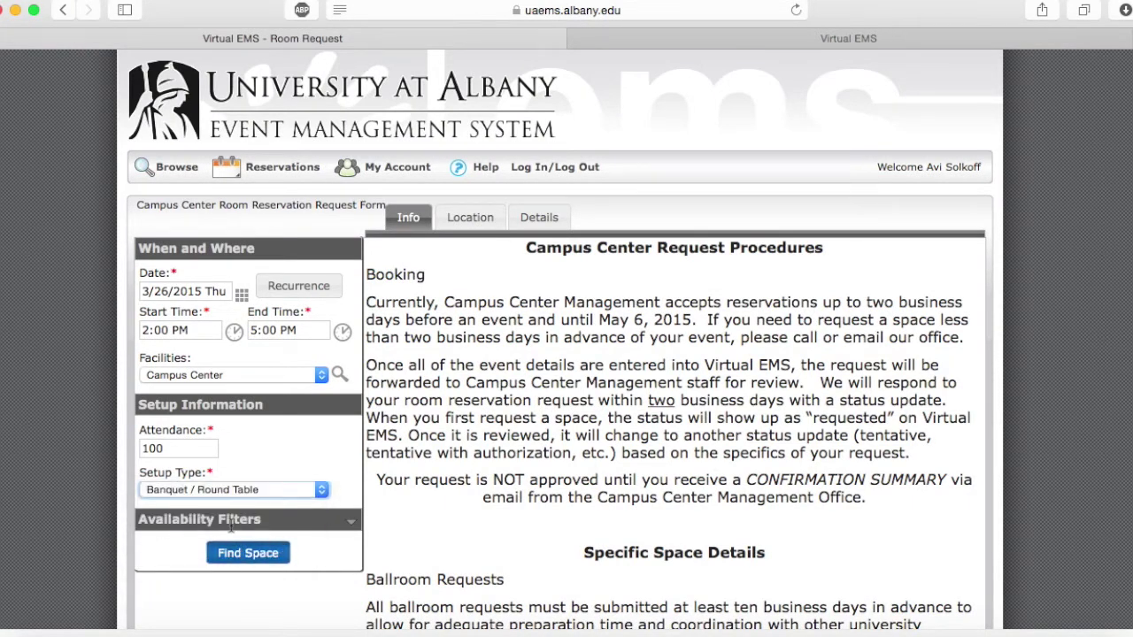
pyautogui.click(263, 561)
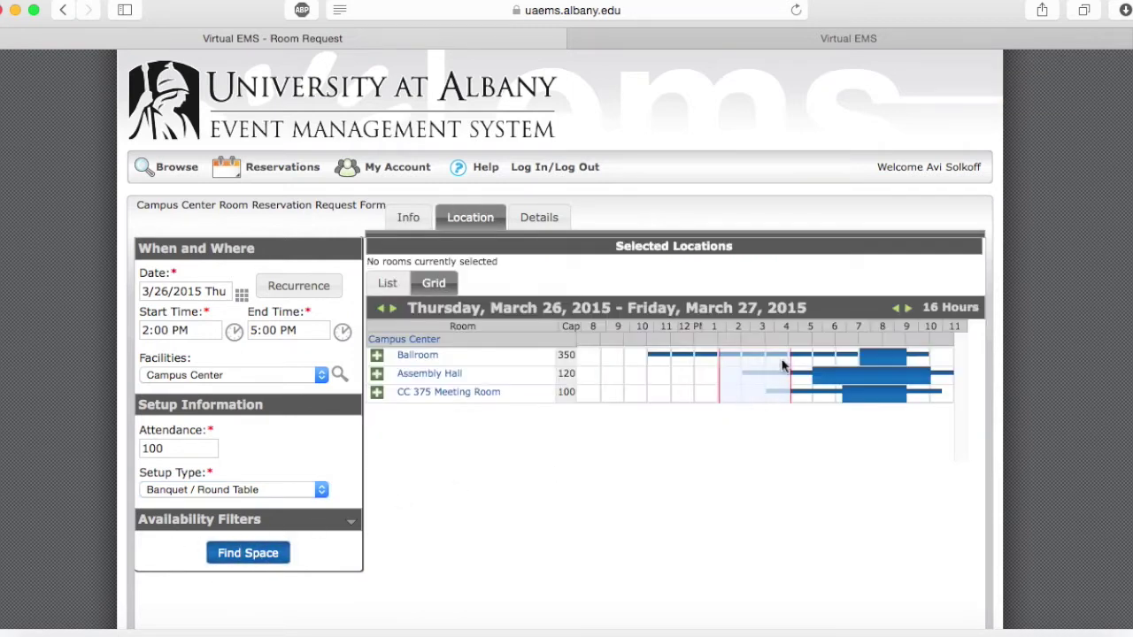
# Step: Switch the room results to List view, which reports no space available
pyautogui.click(388, 283)
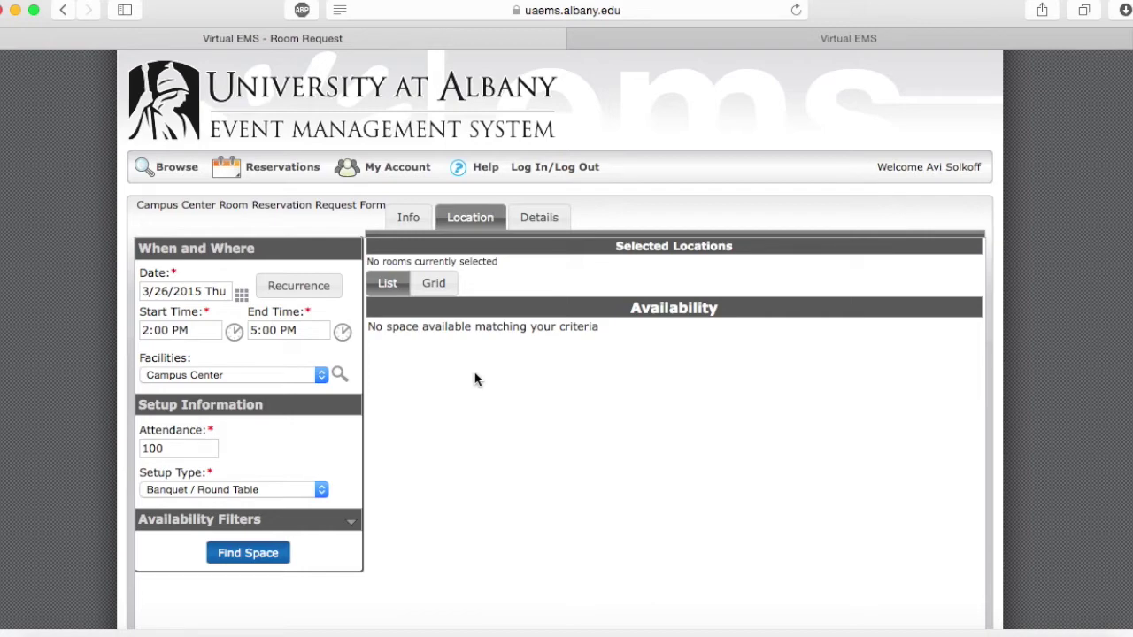
# Step: Look over the Recurrence options and close the dialog without applying any
pyautogui.click(301, 288)
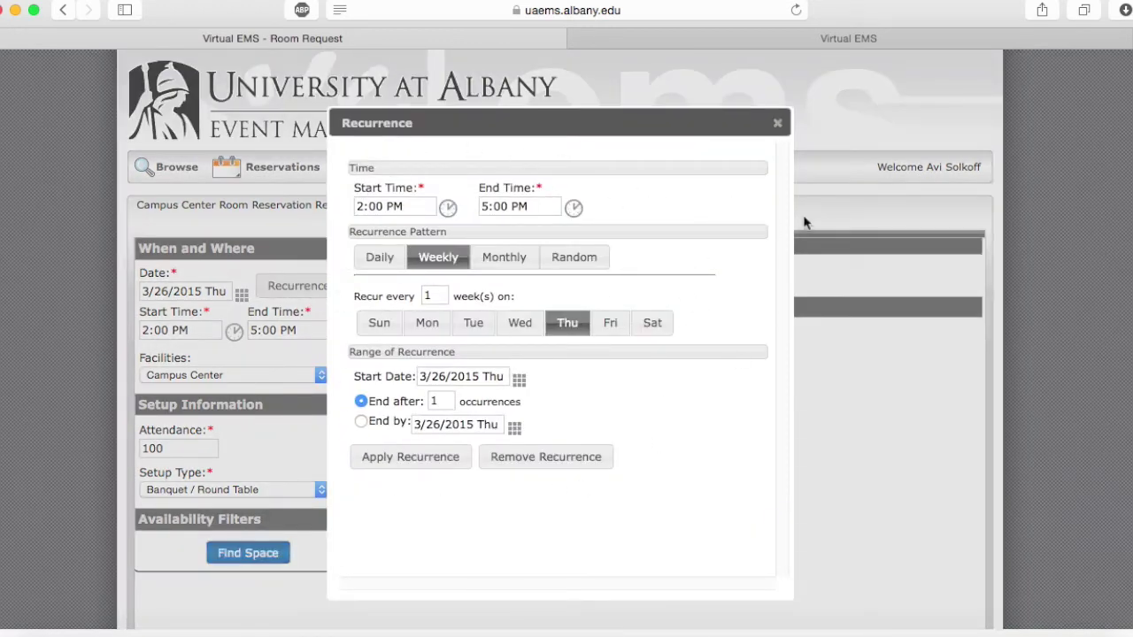
pyautogui.click(777, 123)
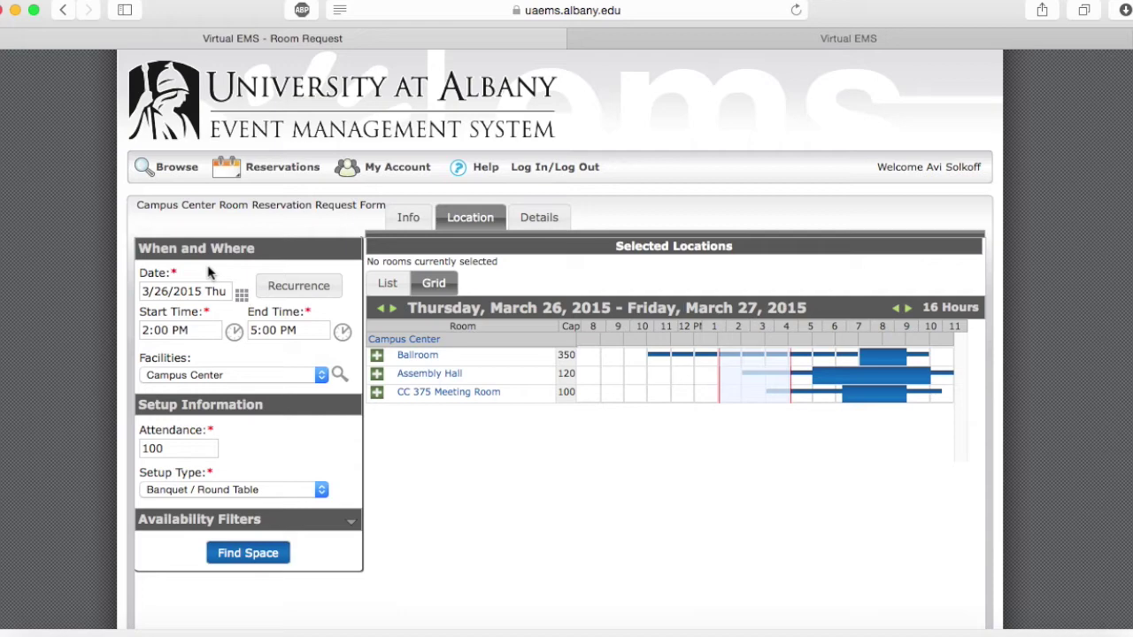
pyautogui.click(241, 294)
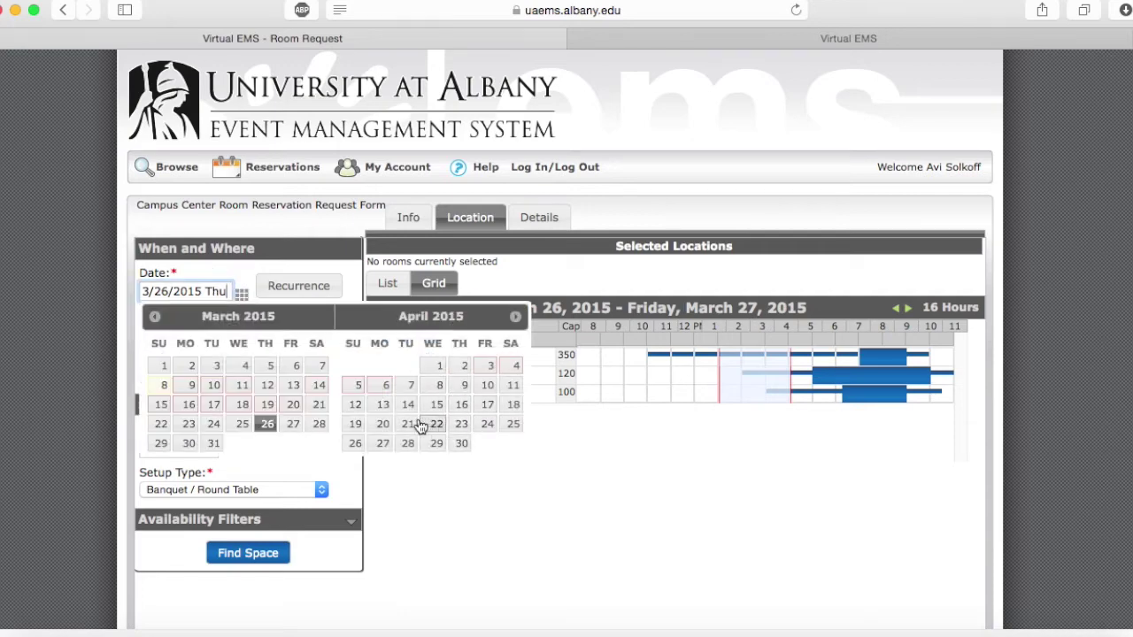
# Step: Change the booking to 4/27/2015, 12:00 PM–3:00 PM, and add CC 375 Meeting Room
pyautogui.click(382, 443)
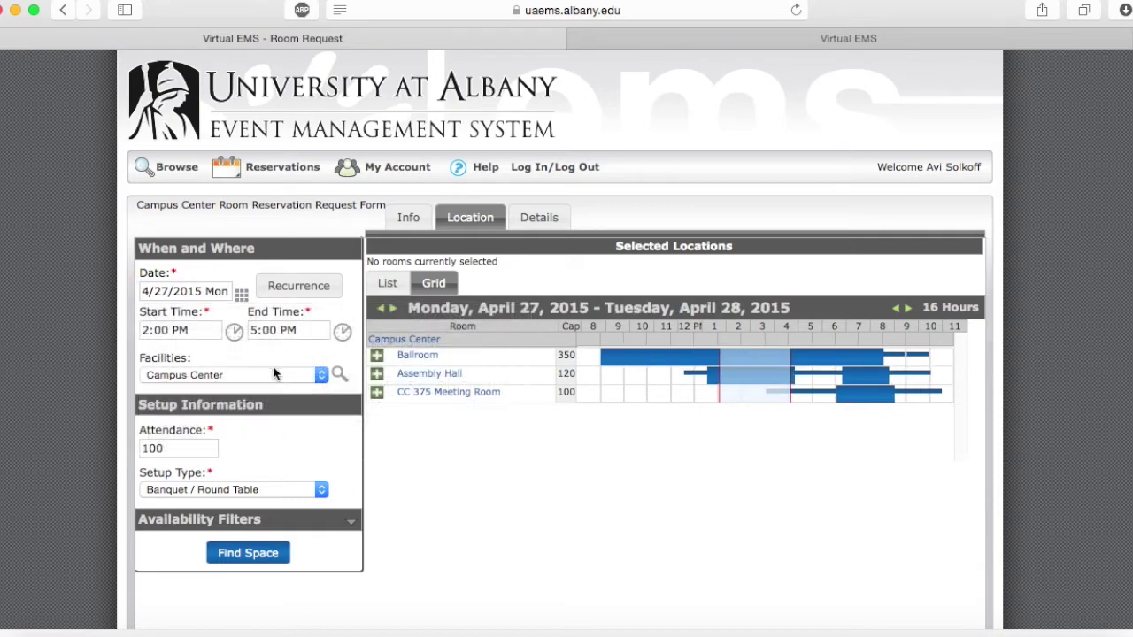
pyautogui.click(235, 335)
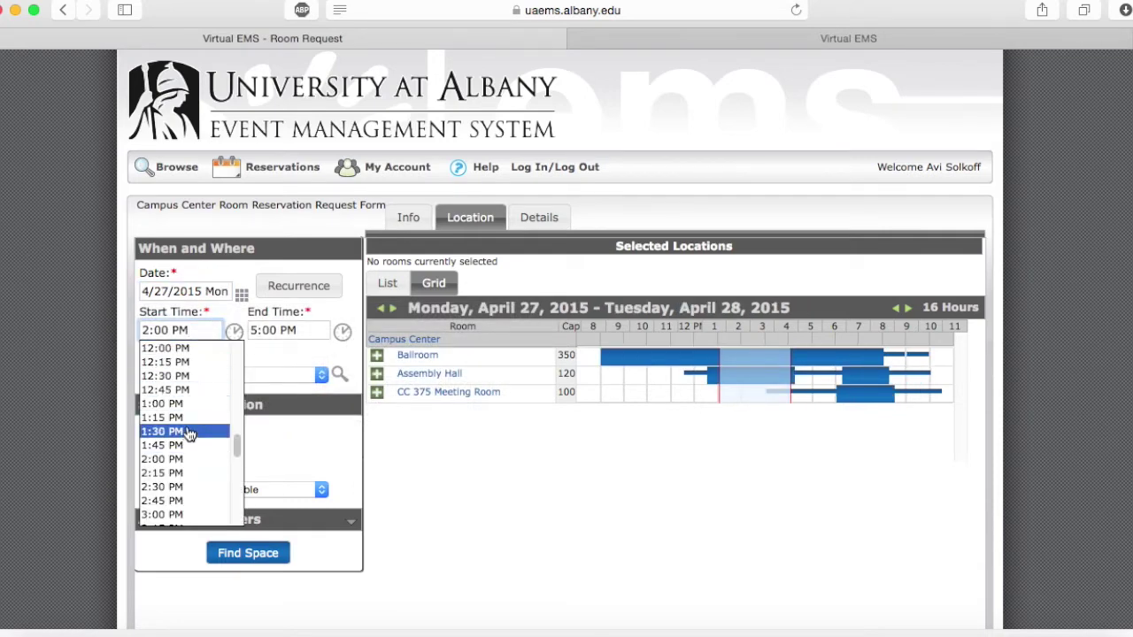
pyautogui.click(182, 348)
pyautogui.click(343, 331)
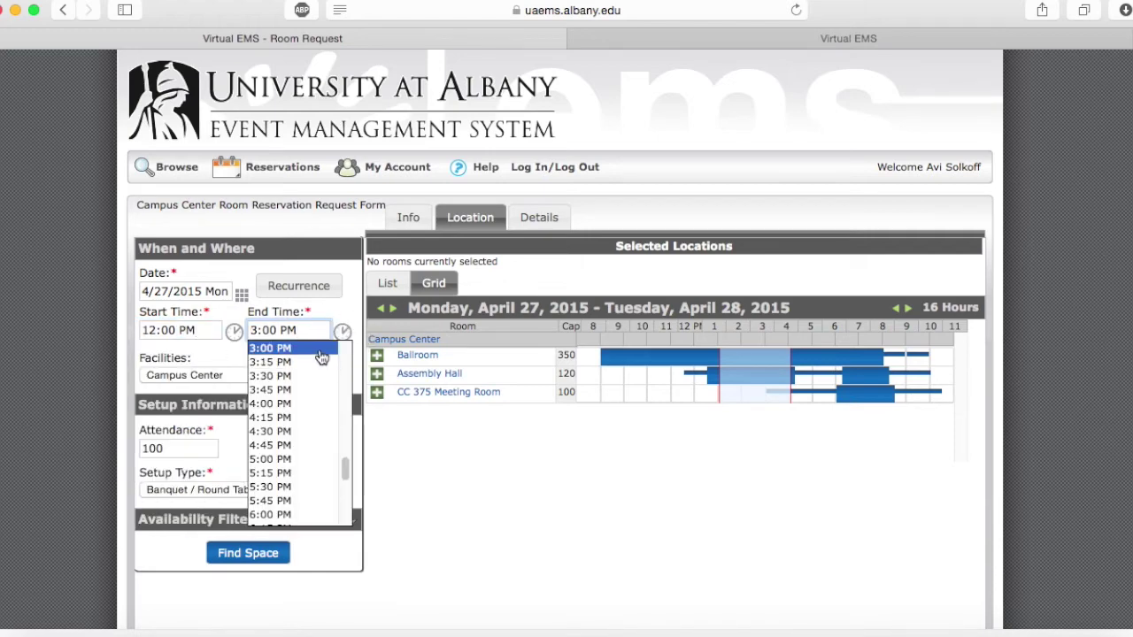
pyautogui.click(320, 352)
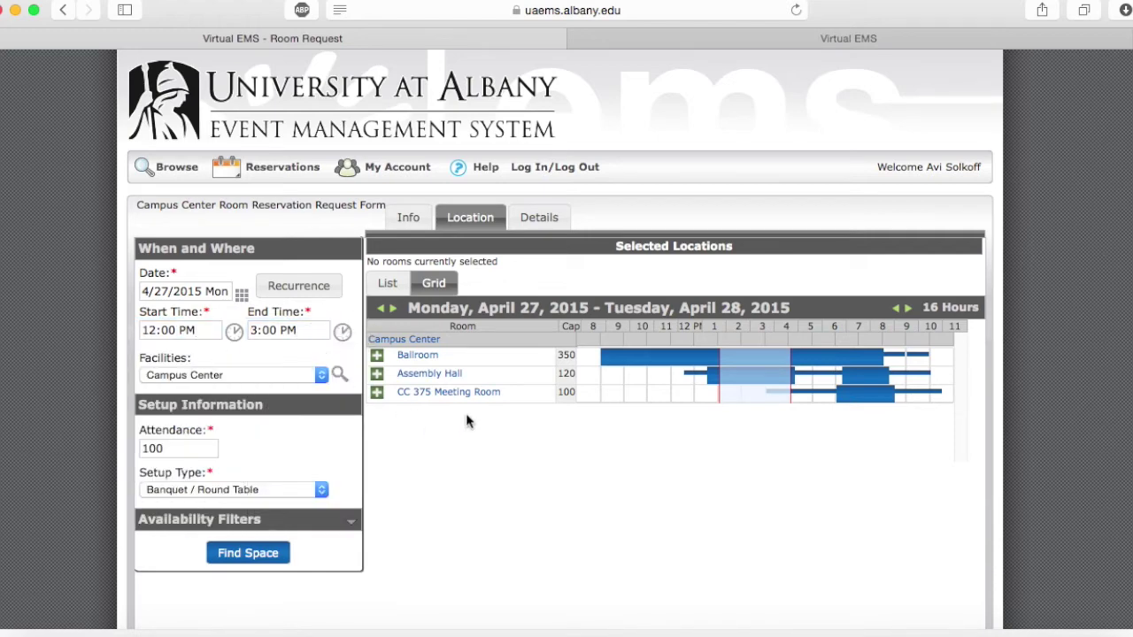
pyautogui.click(377, 392)
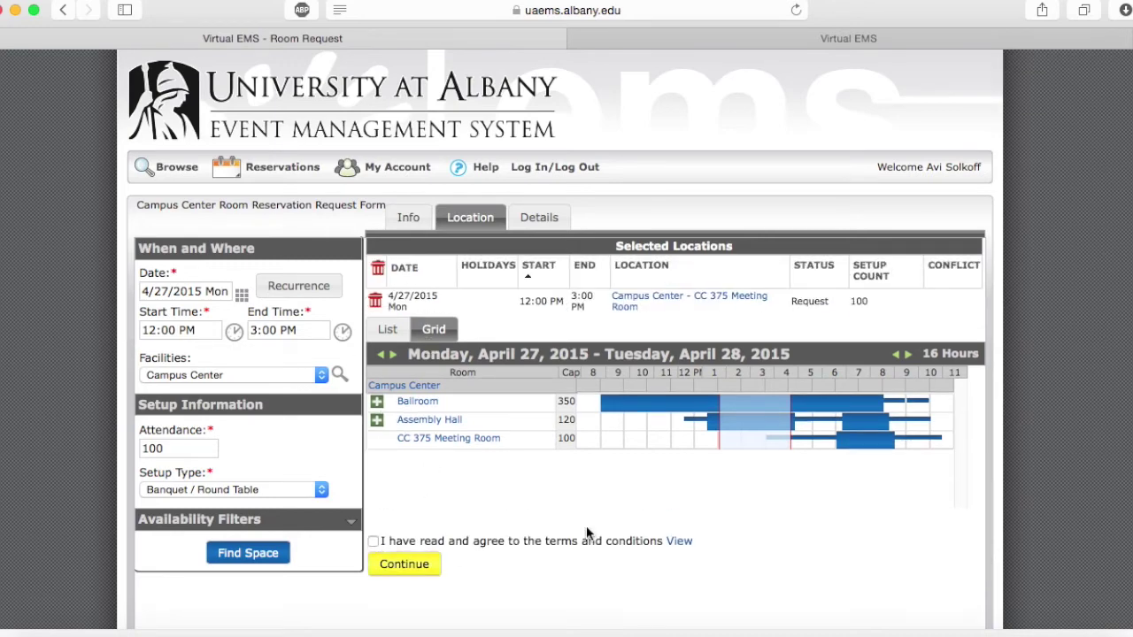
# Step: Read the terms and conditions, agree to them, and continue to the Details step
pyautogui.click(679, 543)
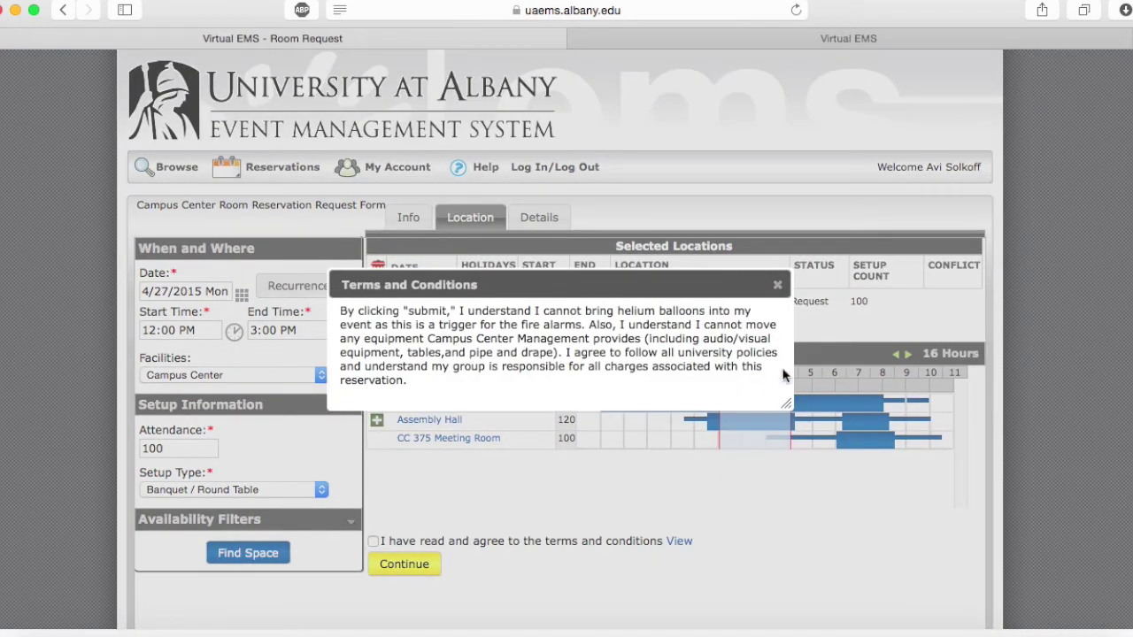
pyautogui.click(777, 285)
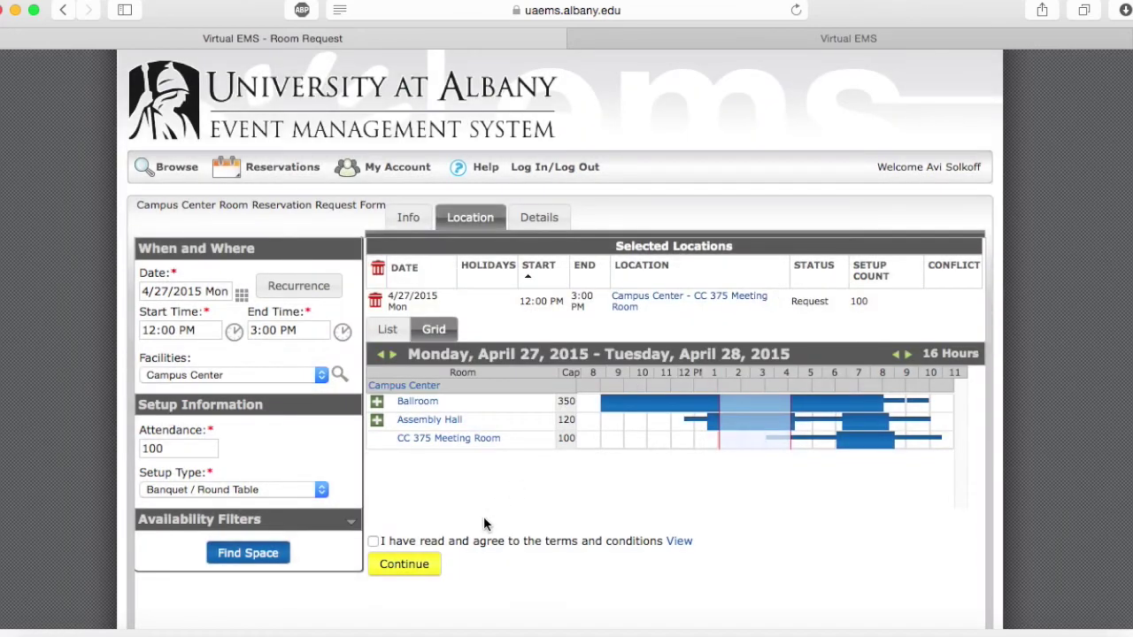
pyautogui.click(373, 542)
pyautogui.click(400, 566)
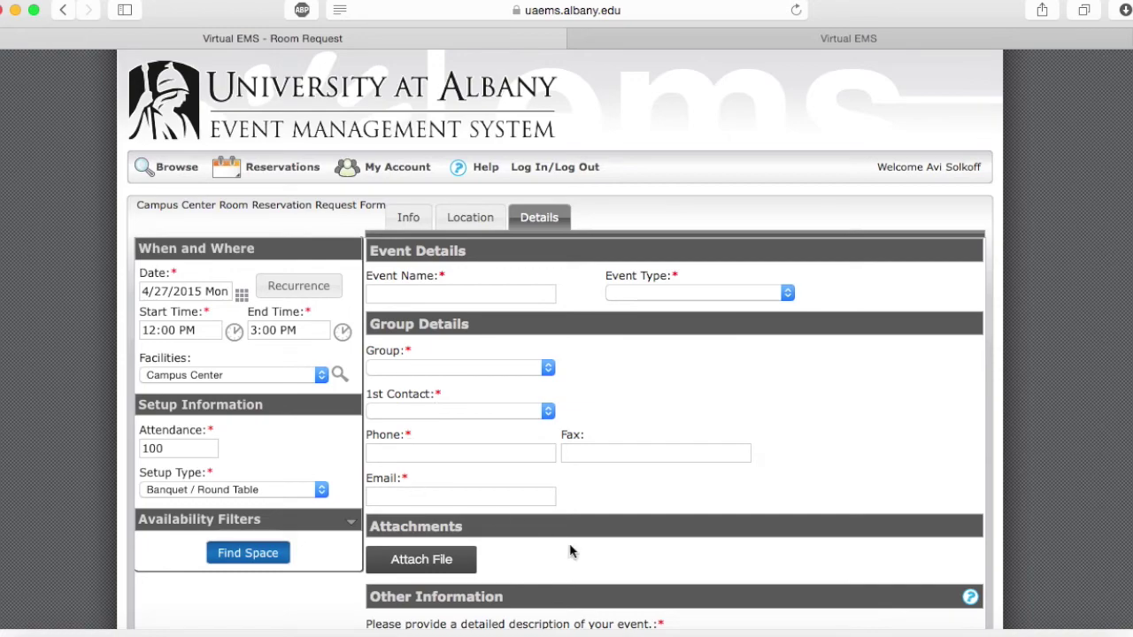
# Step: Name the event 'General Interest Meeting' and set its event type to Meeting
pyautogui.scroll(-10, 571, 558)
pyautogui.scroll(8, 572, 575)
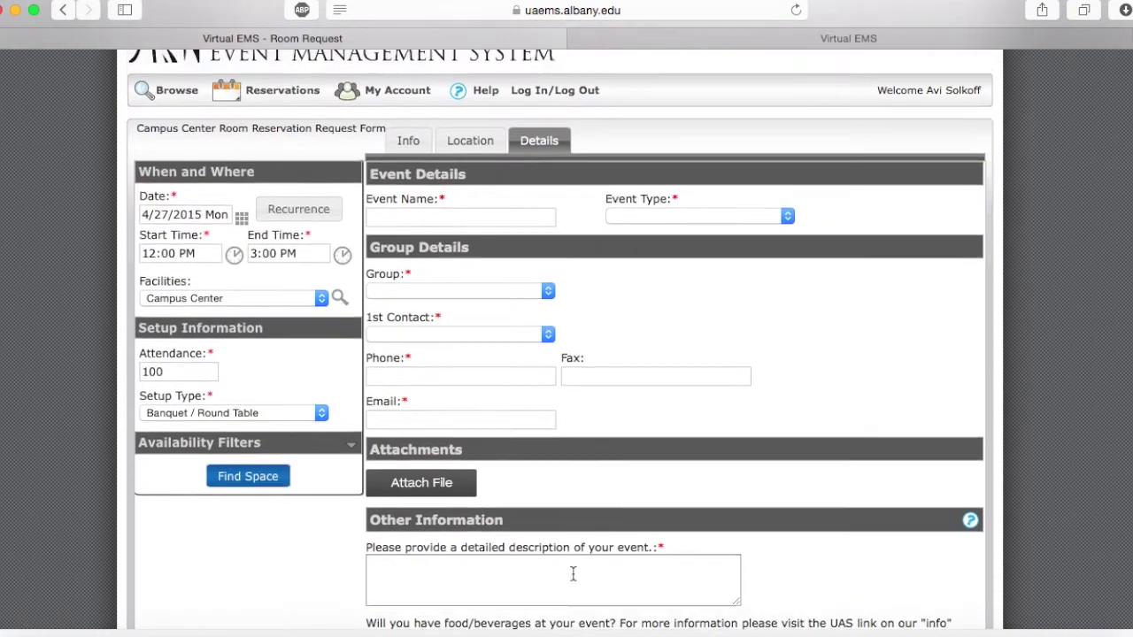
pyautogui.scroll(2, 572, 575)
pyautogui.click(414, 287)
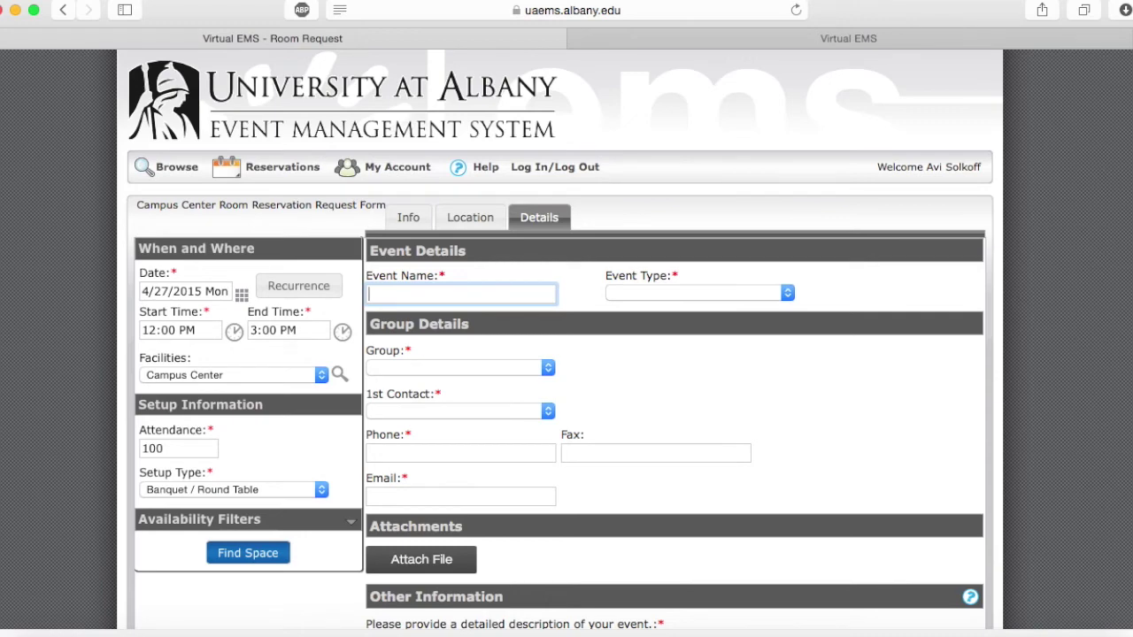
pyautogui.write('General Interest Meeting')
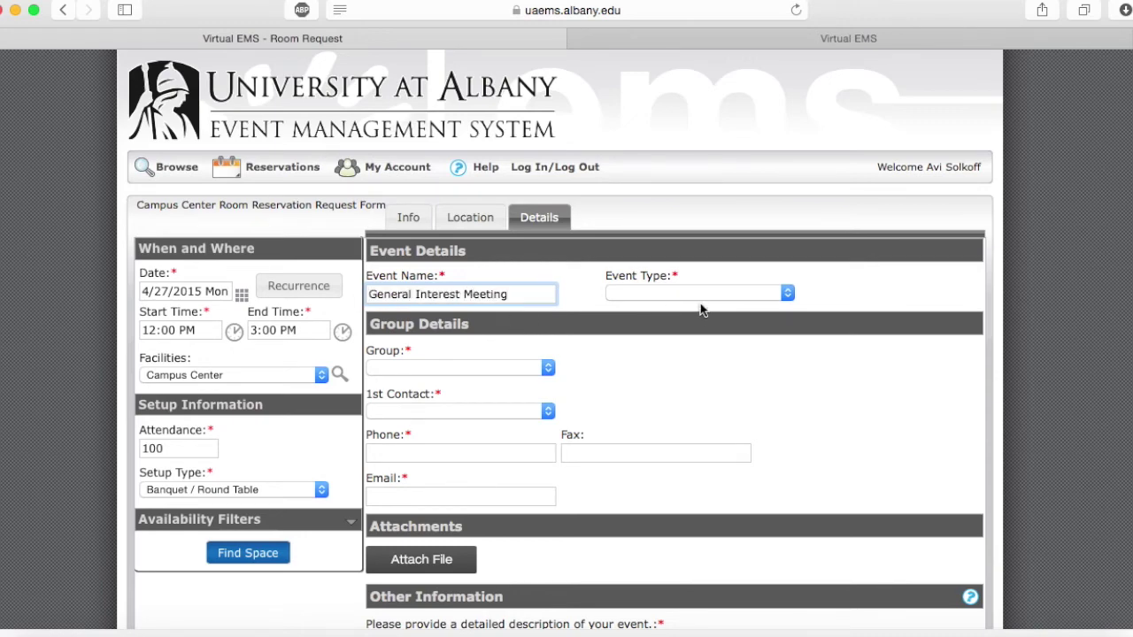
pyautogui.click(698, 293)
pyautogui.scroll(-2, 673, 486)
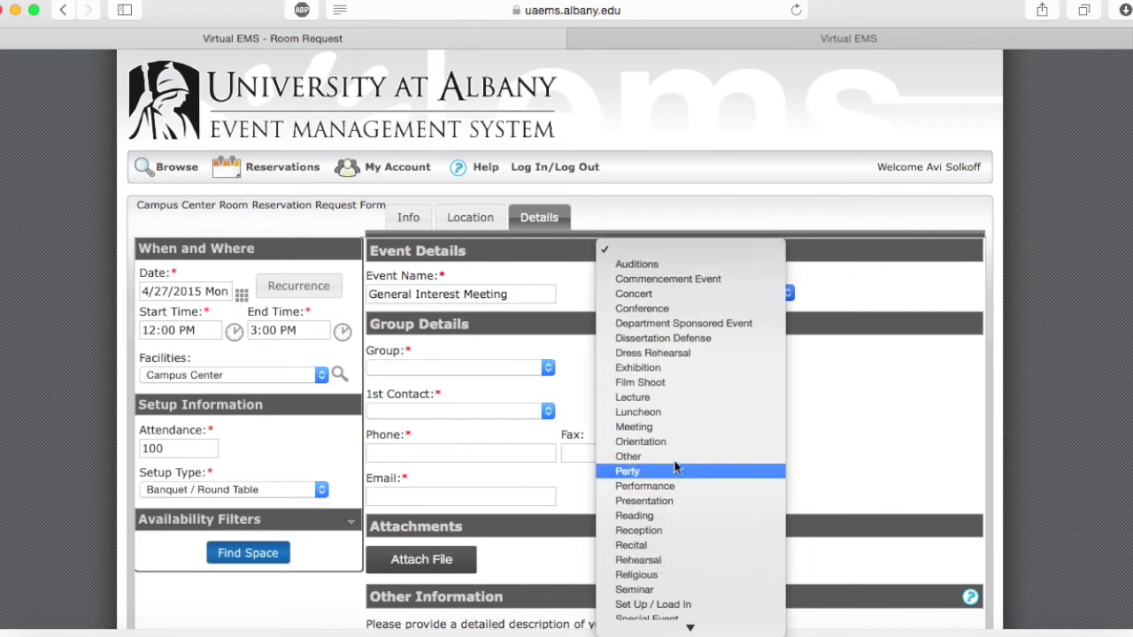
pyautogui.click(657, 434)
# Step: Set the group to Albany Student Television and select the user as 1st Contact
pyautogui.click(474, 367)
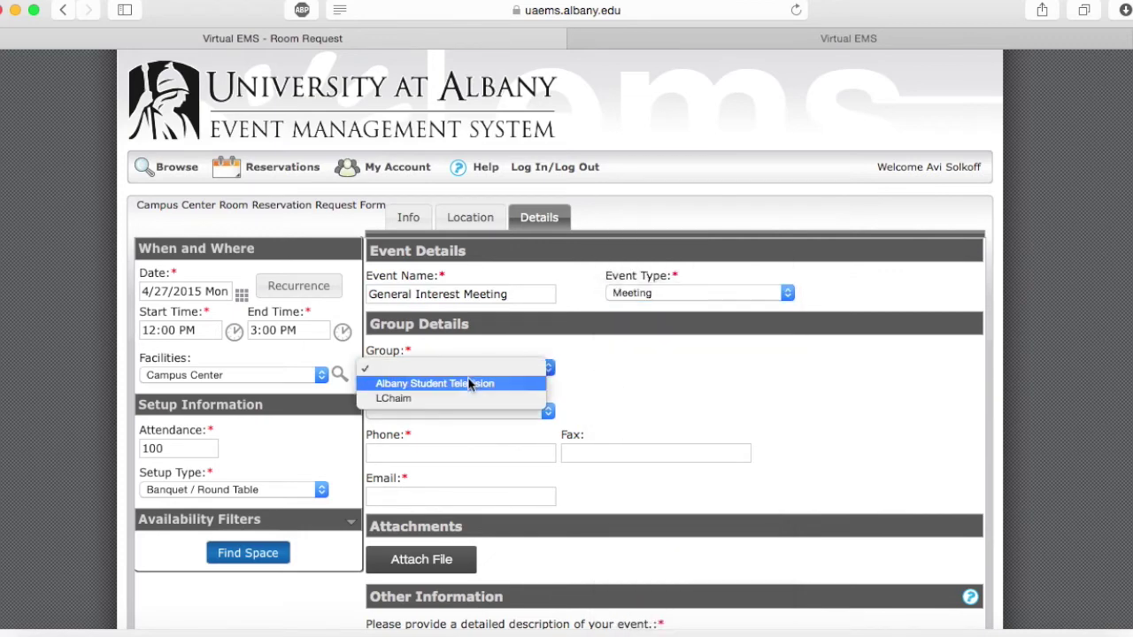
pyautogui.click(469, 384)
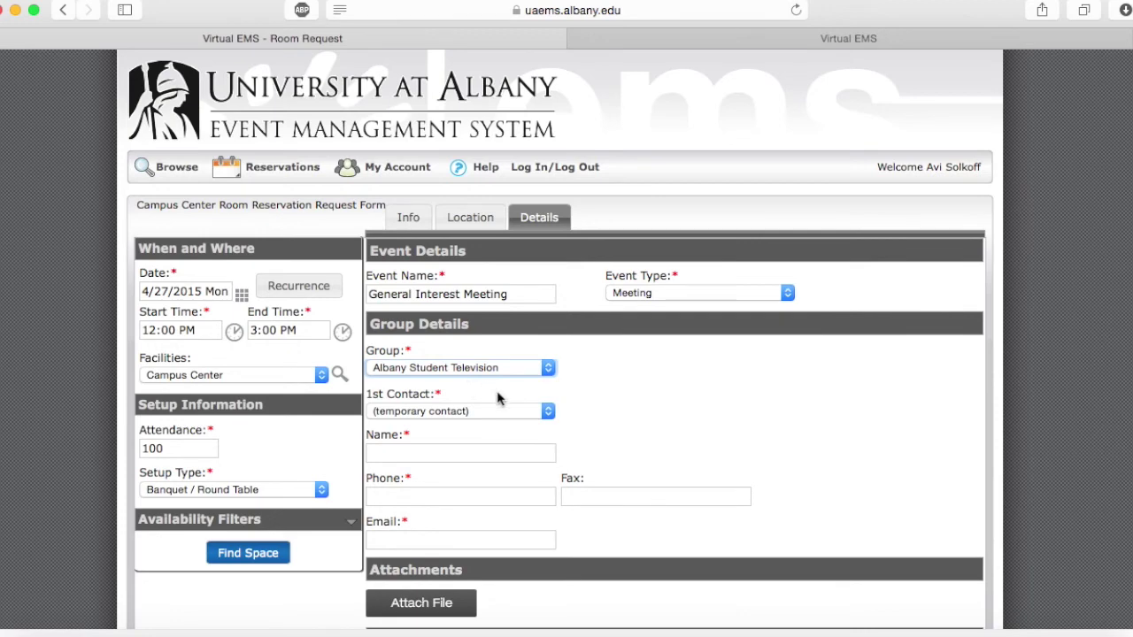
pyautogui.click(456, 411)
pyautogui.click(557, 433)
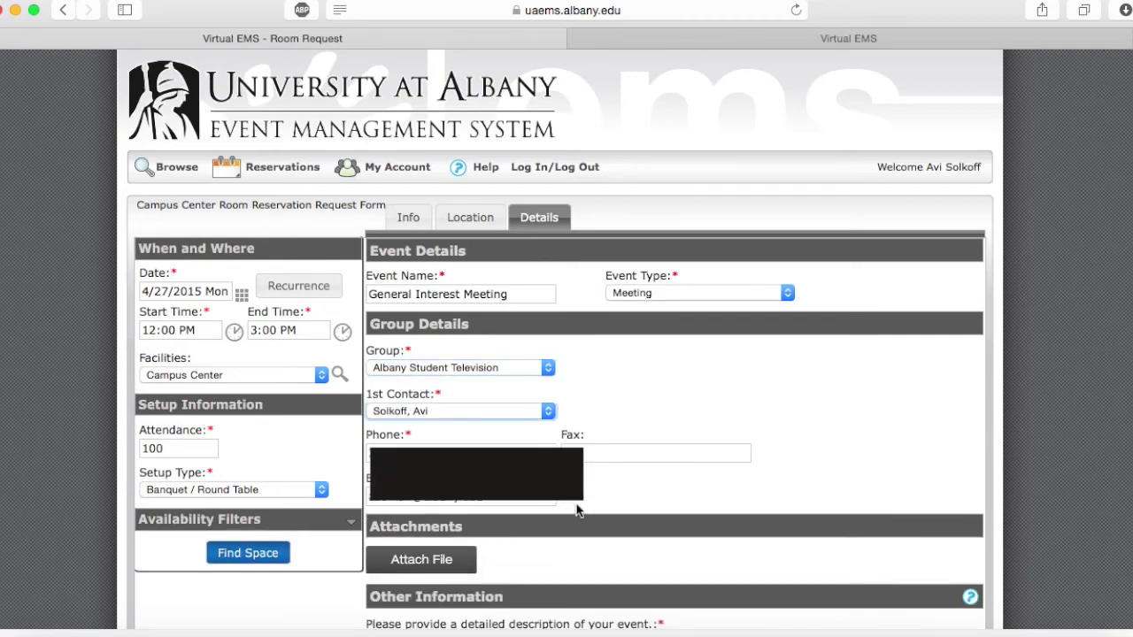
# Step: Type the event description 'This meeting is for the interested individuals viduals looking to join our club'
pyautogui.scroll(-6, 606, 509)
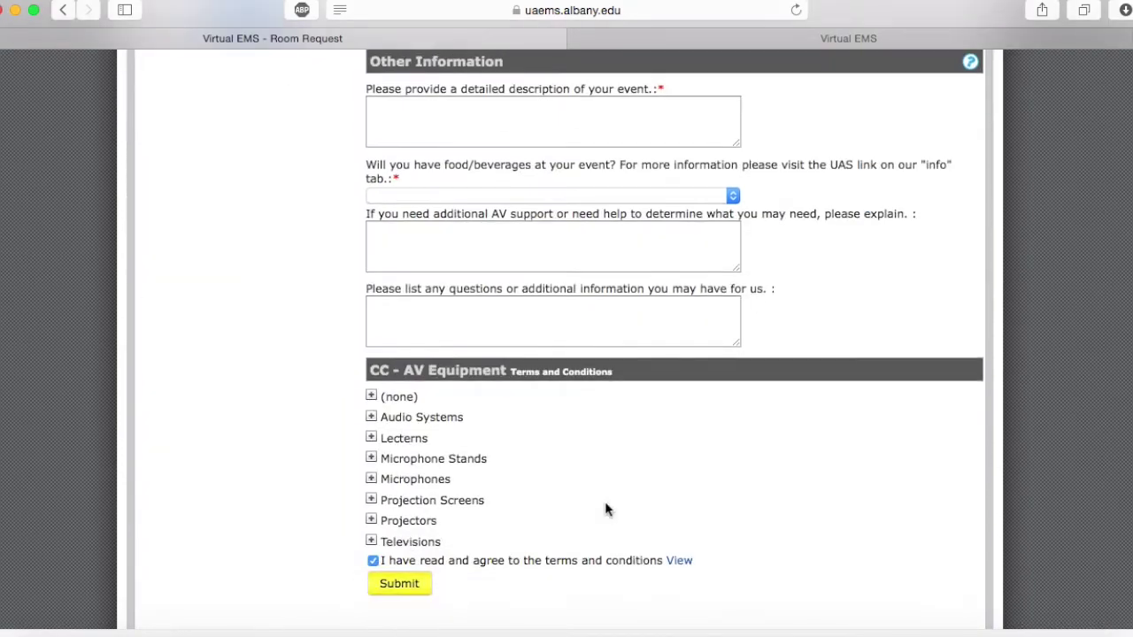
pyautogui.scroll(1, 606, 508)
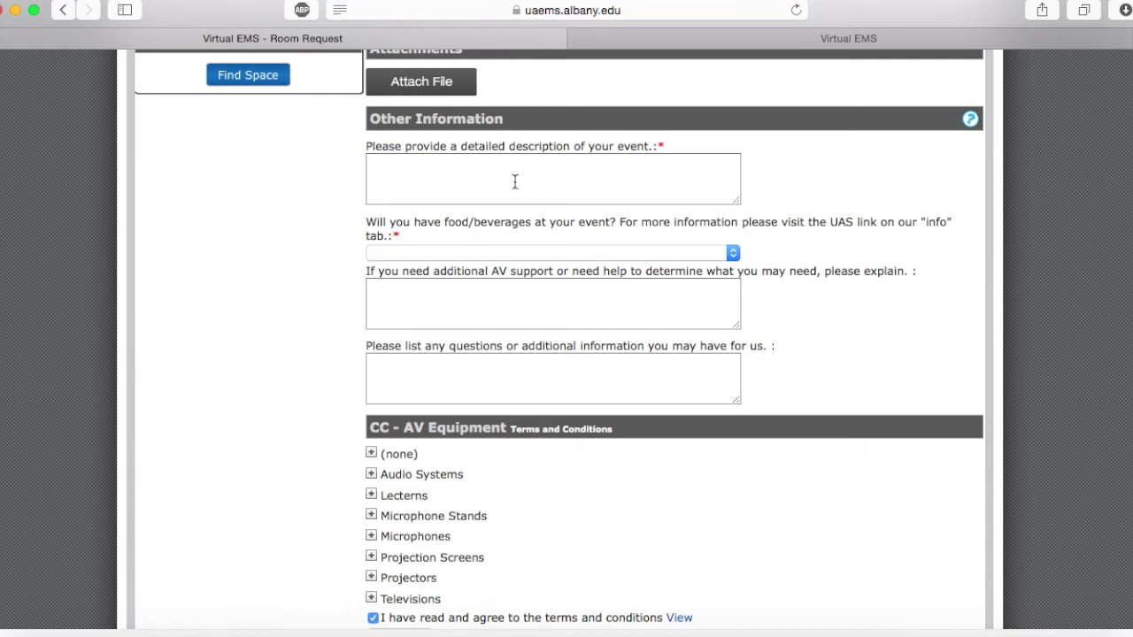
pyautogui.click(472, 171)
pyautogui.write('This')
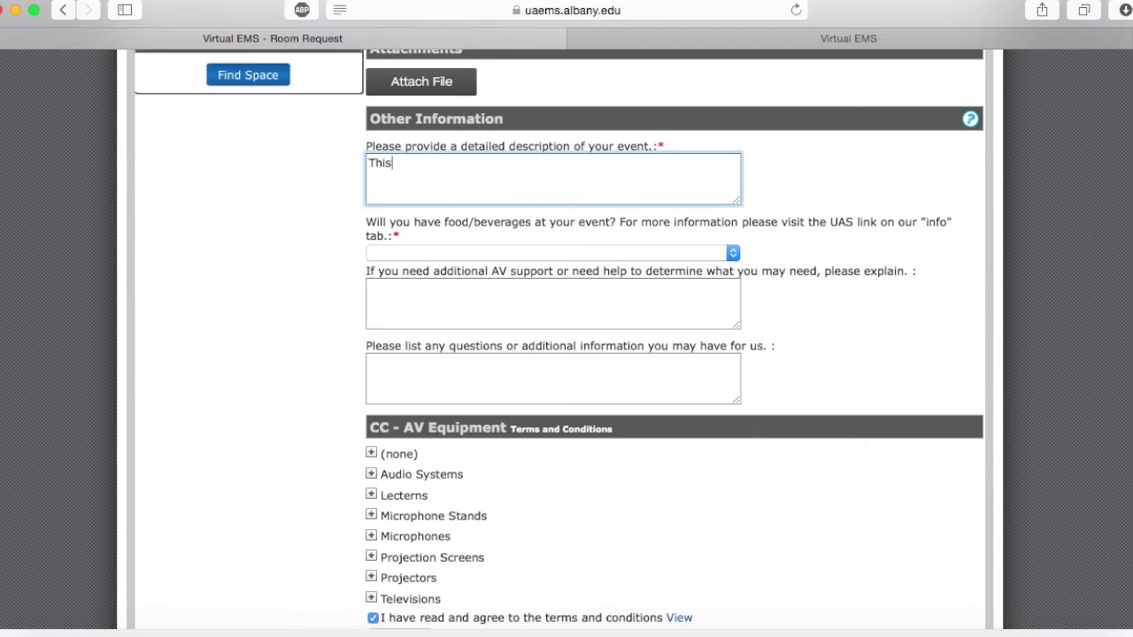
pyautogui.write(' meeting is for the')
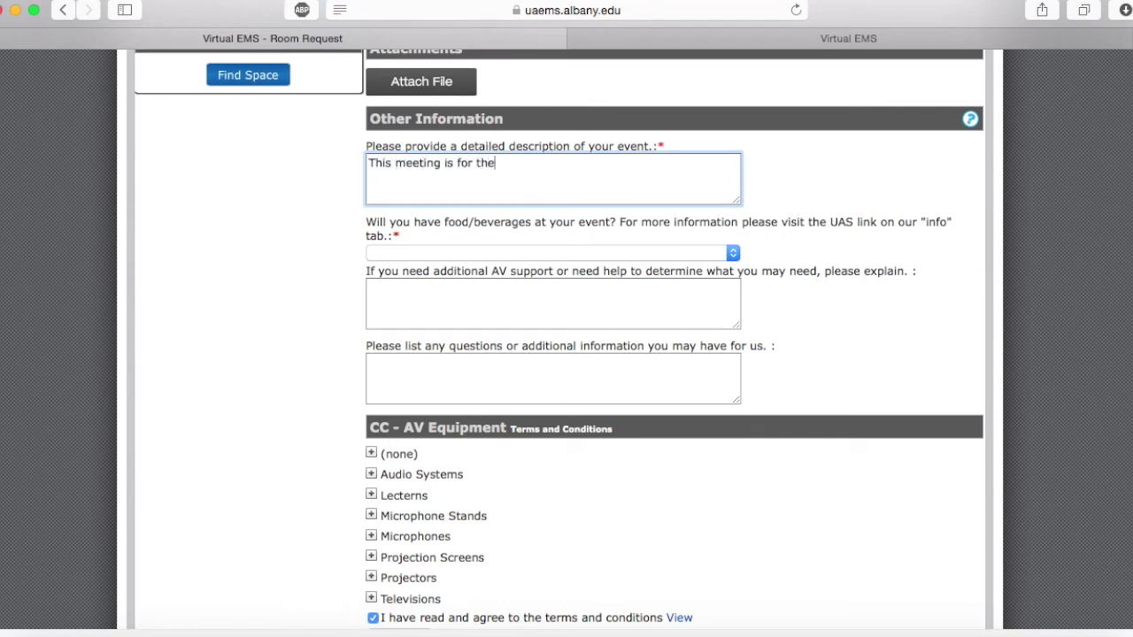
pyautogui.write(' interested')
pyautogui.write(' individuals viduals loo')
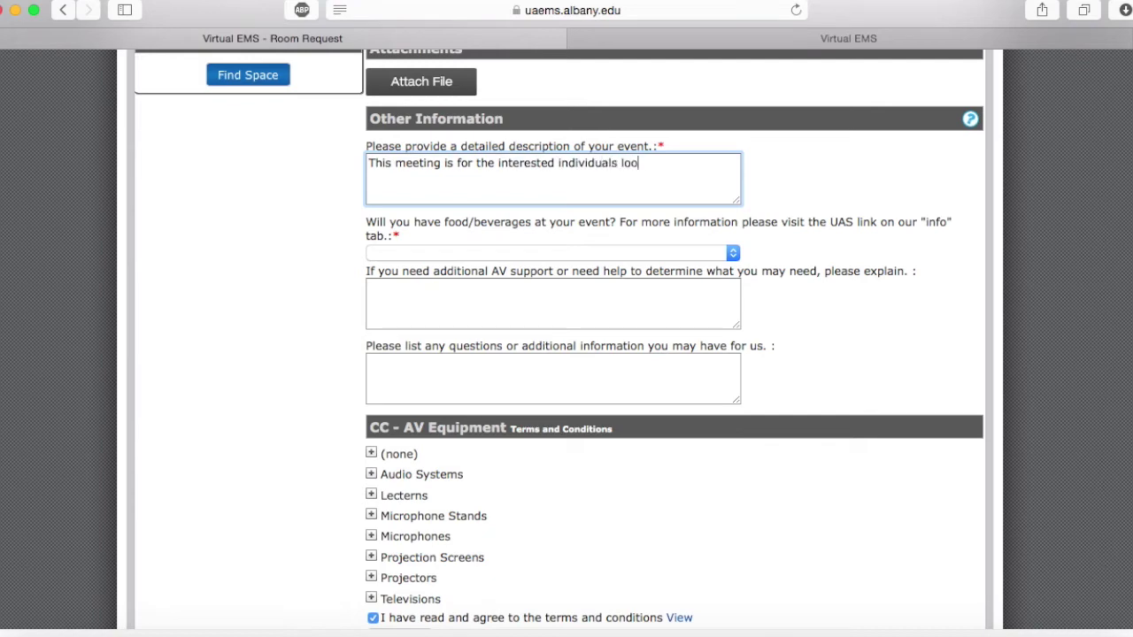
pyautogui.write('king to join our')
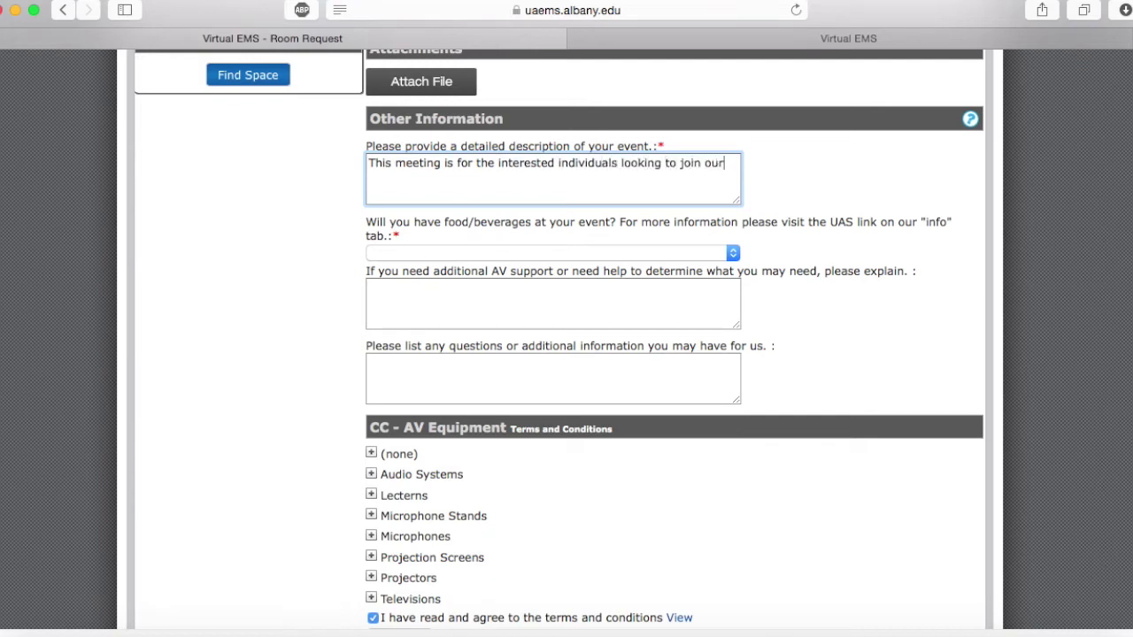
pyautogui.write(' club.')
# Step: Choose UAlbany Dining as the event's caterer in the food and beverage options
pyautogui.click(447, 254)
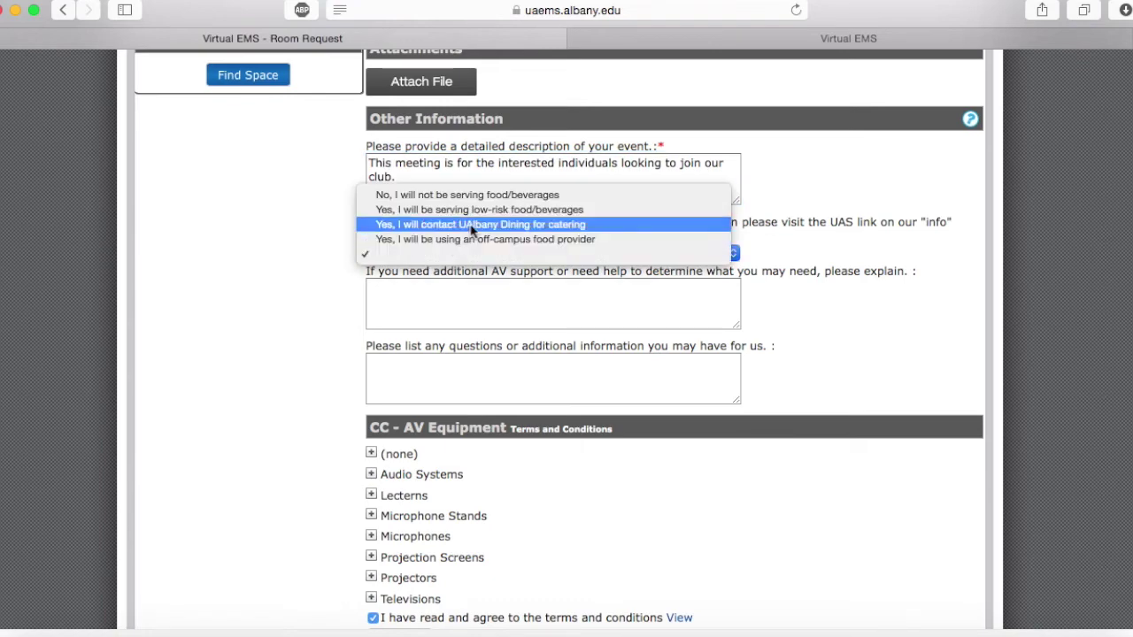
pyautogui.click(472, 230)
pyautogui.press('Tab')
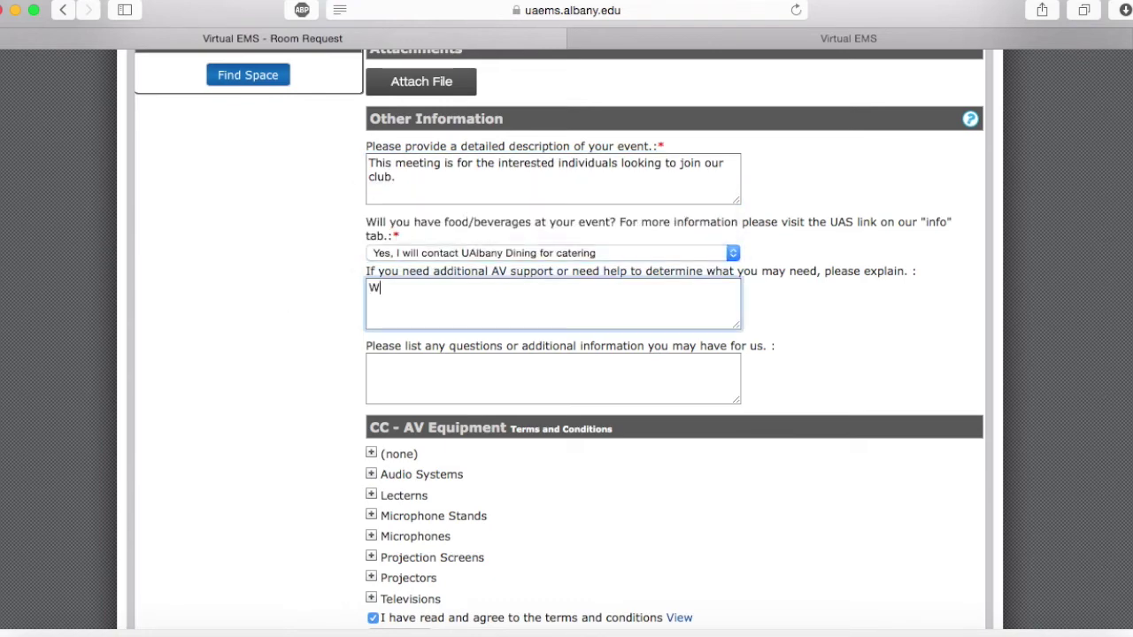
# Step: Write the AV support note asking for help setting up projectors, microphones and the audio system
pyautogui.write('We will need help setting u')
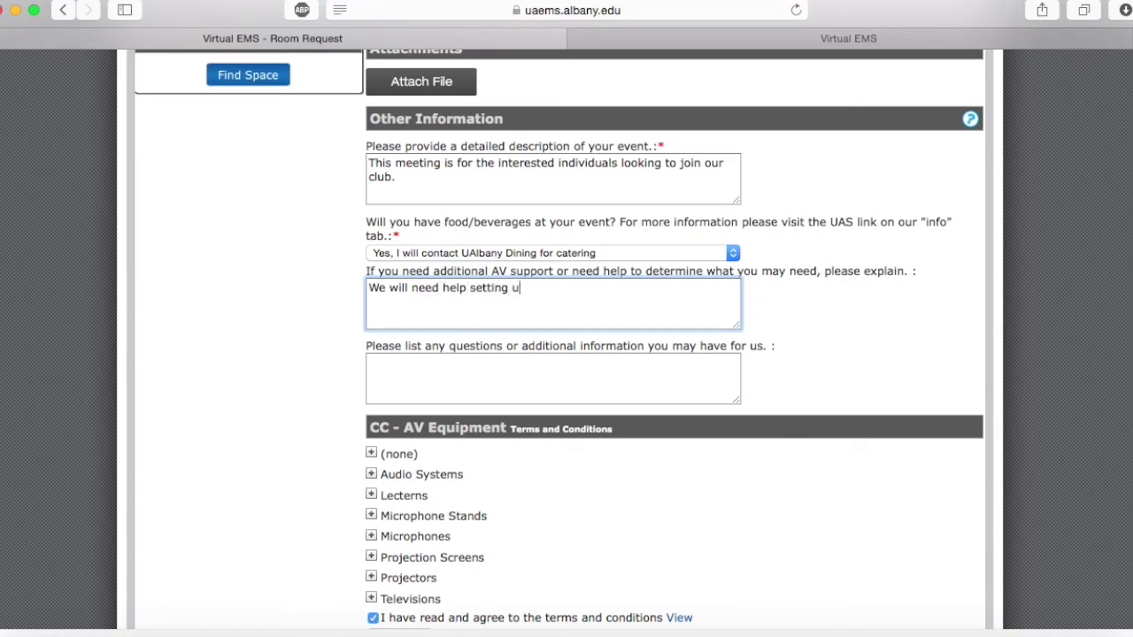
pyautogui.write('p projector')
pyautogui.press('BackSpace')
pyautogui.press('BackSpace')
pyautogui.write('ro')
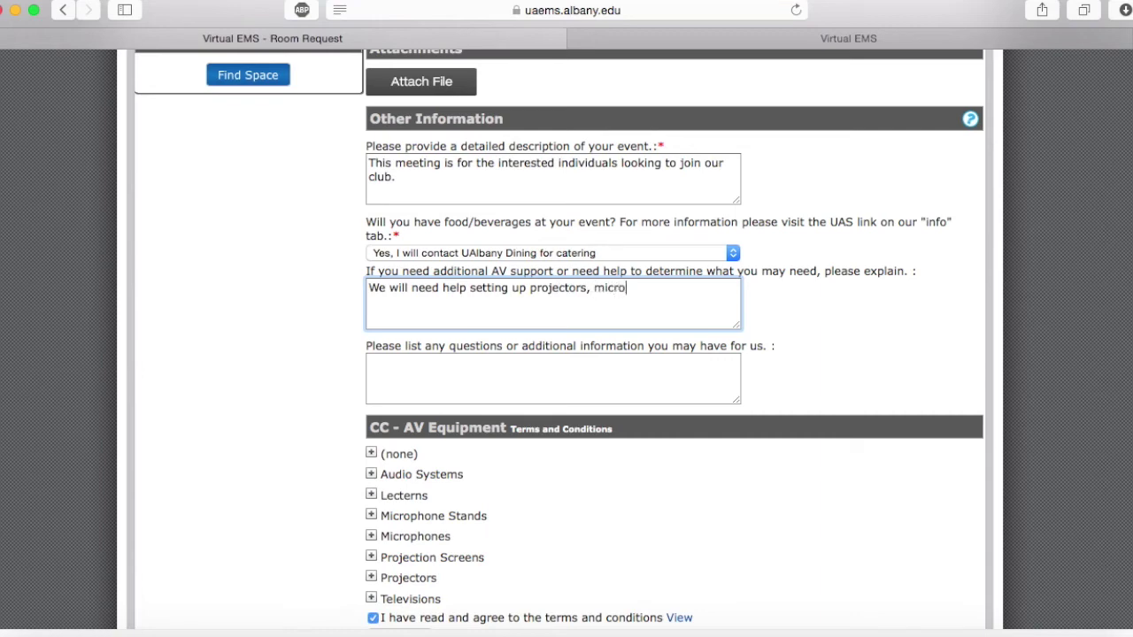
pyautogui.write('phones and the aud')
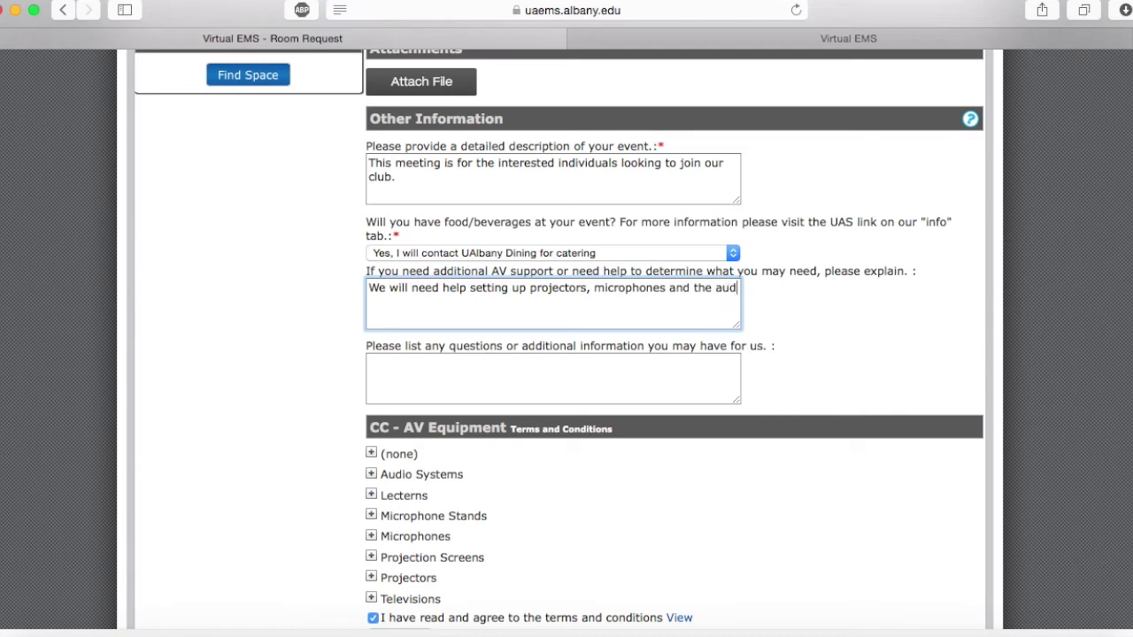
pyautogui.write('io system.')
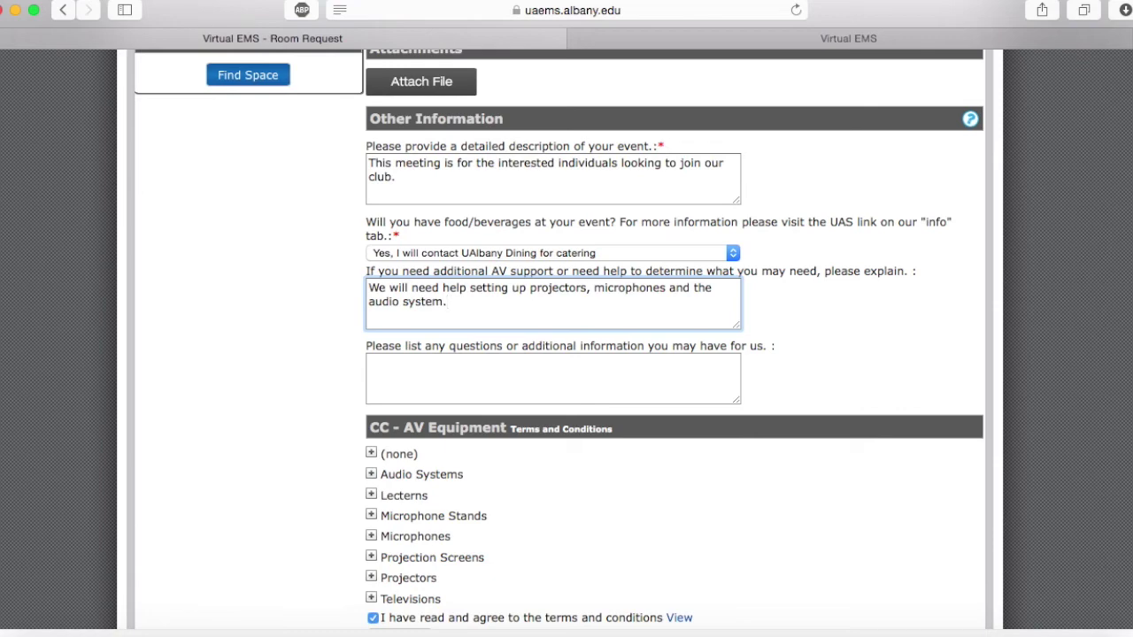
pyautogui.click(332, 301)
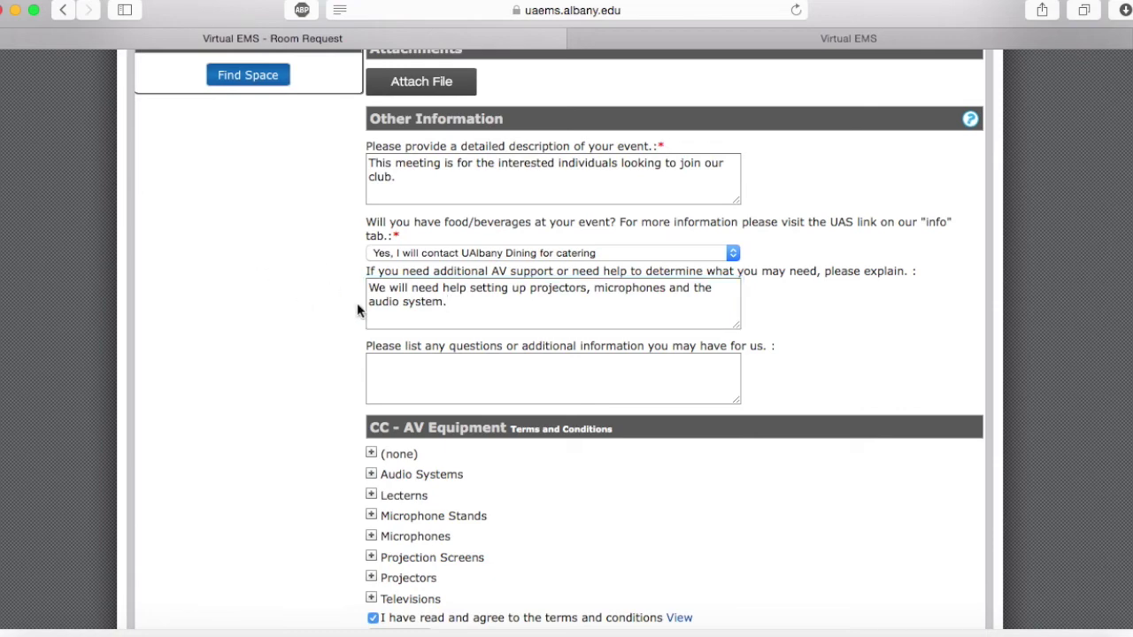
pyautogui.click(437, 360)
# Step: Request one Lectern - Floor/Non-Sound and one Lectern Style Microphone
pyautogui.scroll(-3, 303, 334)
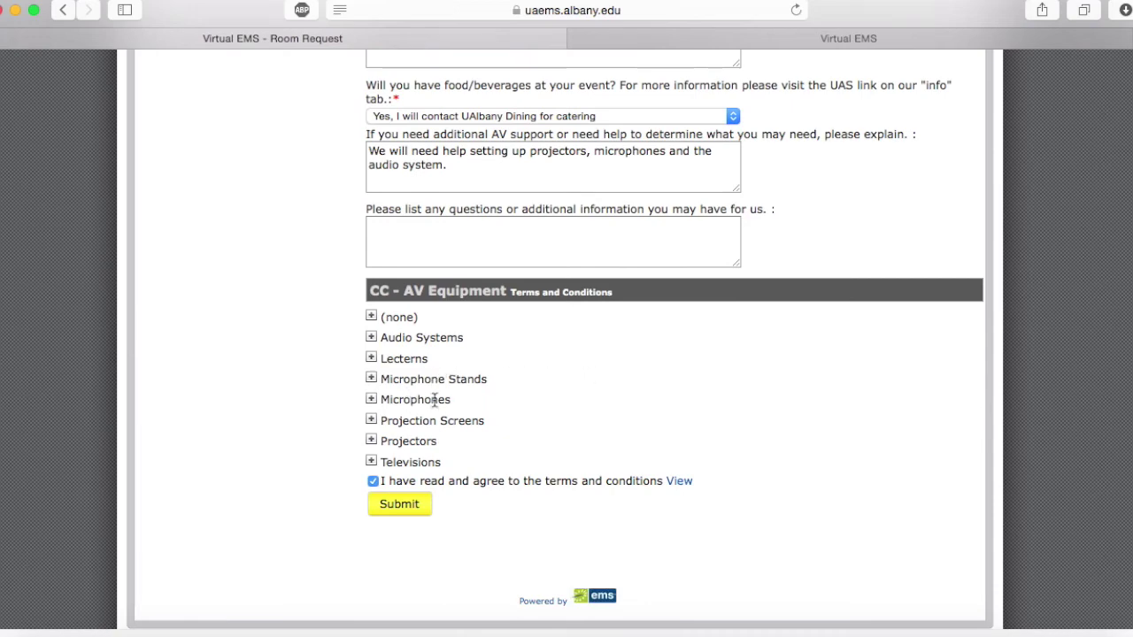
pyautogui.click(370, 357)
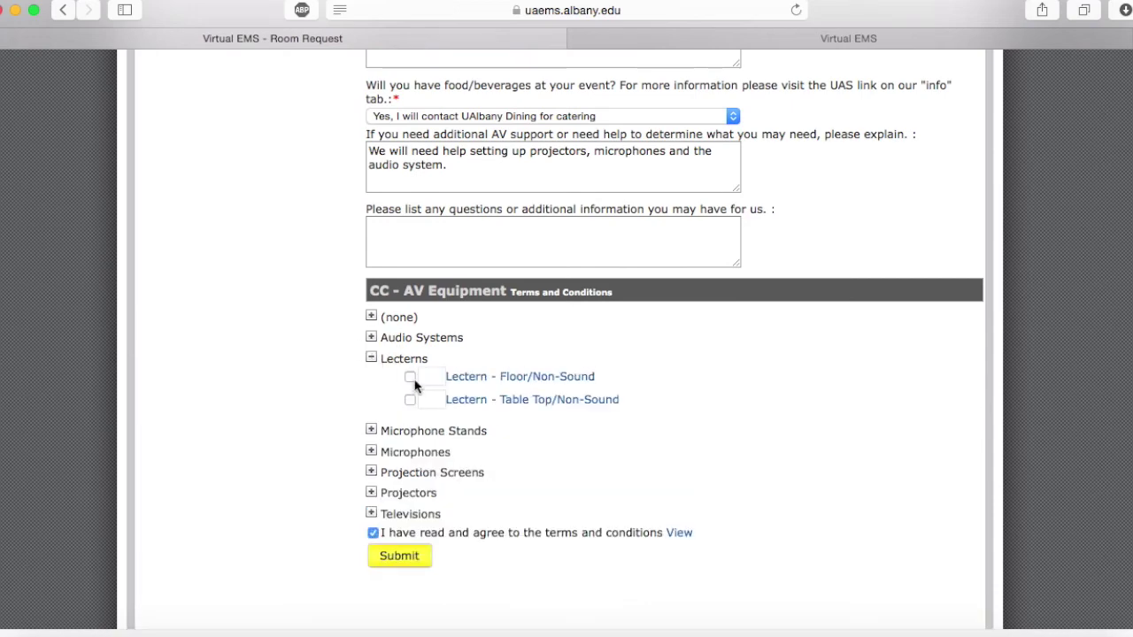
pyautogui.click(410, 378)
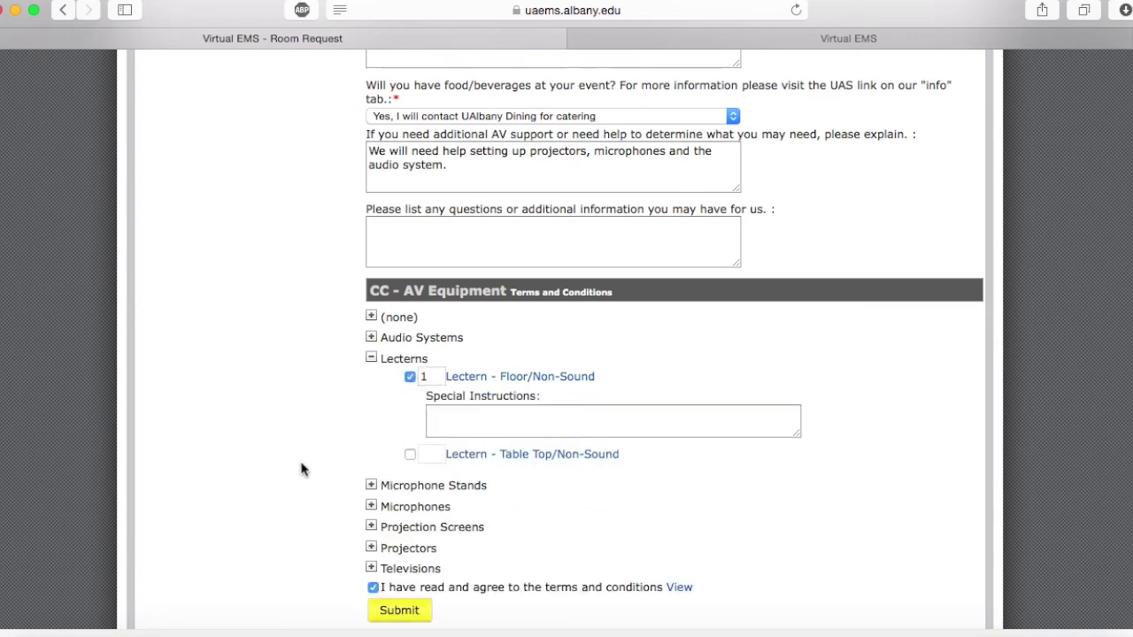
pyautogui.click(371, 506)
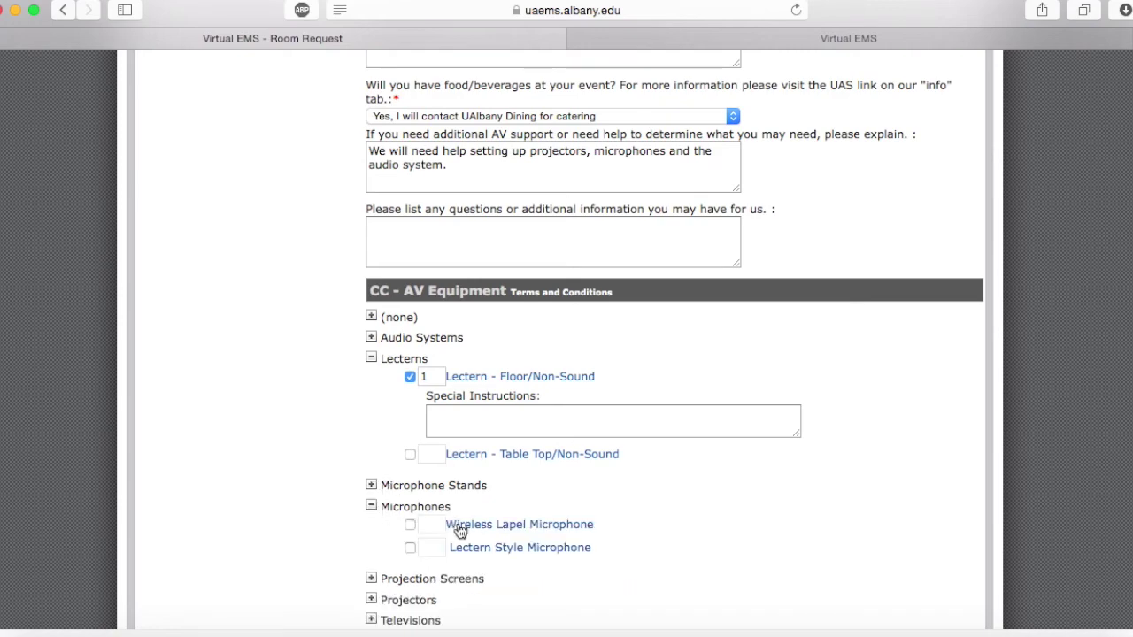
pyautogui.click(410, 548)
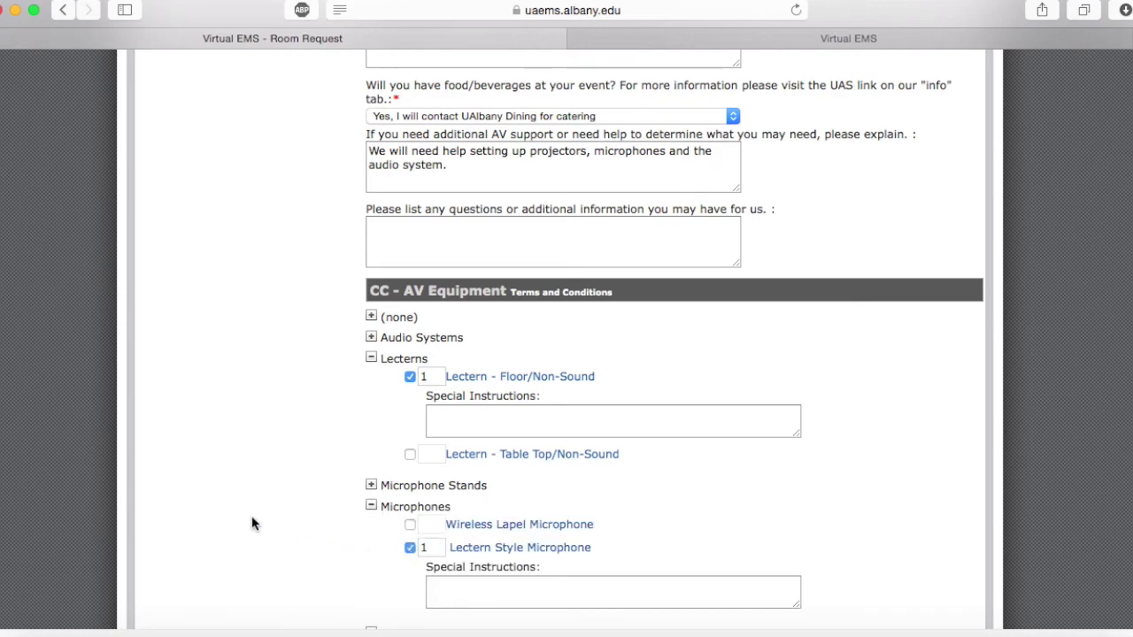
# Step: Add a Mobile LCD Video Projector, the CC 375 projection screen and the CC 375 auxiliary sound system
pyautogui.scroll(-3, 240, 481)
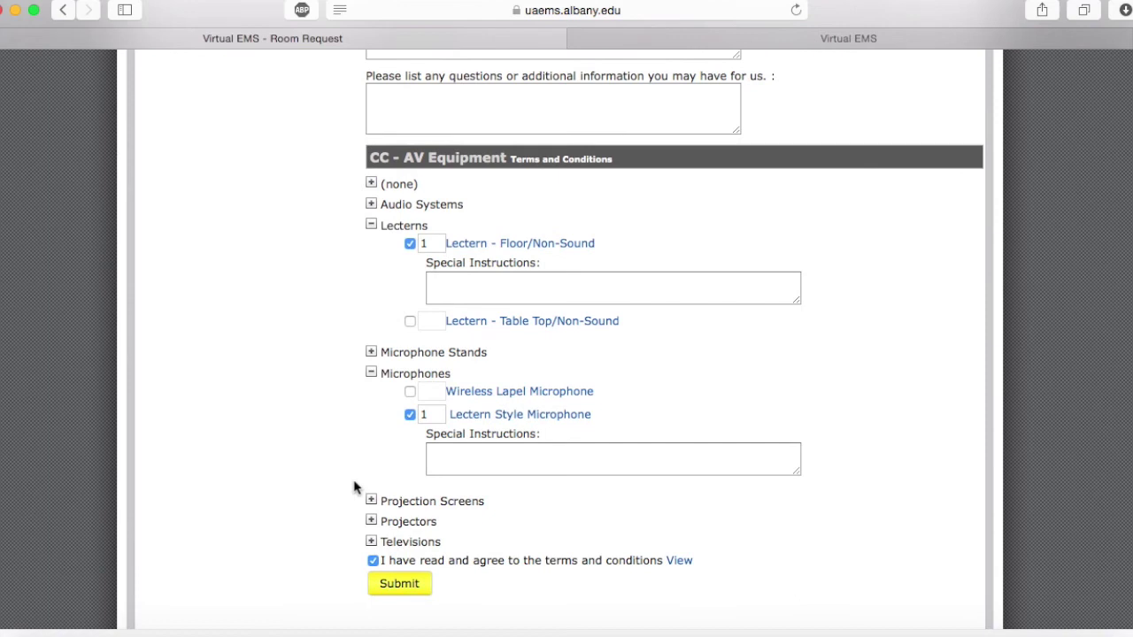
pyautogui.click(371, 521)
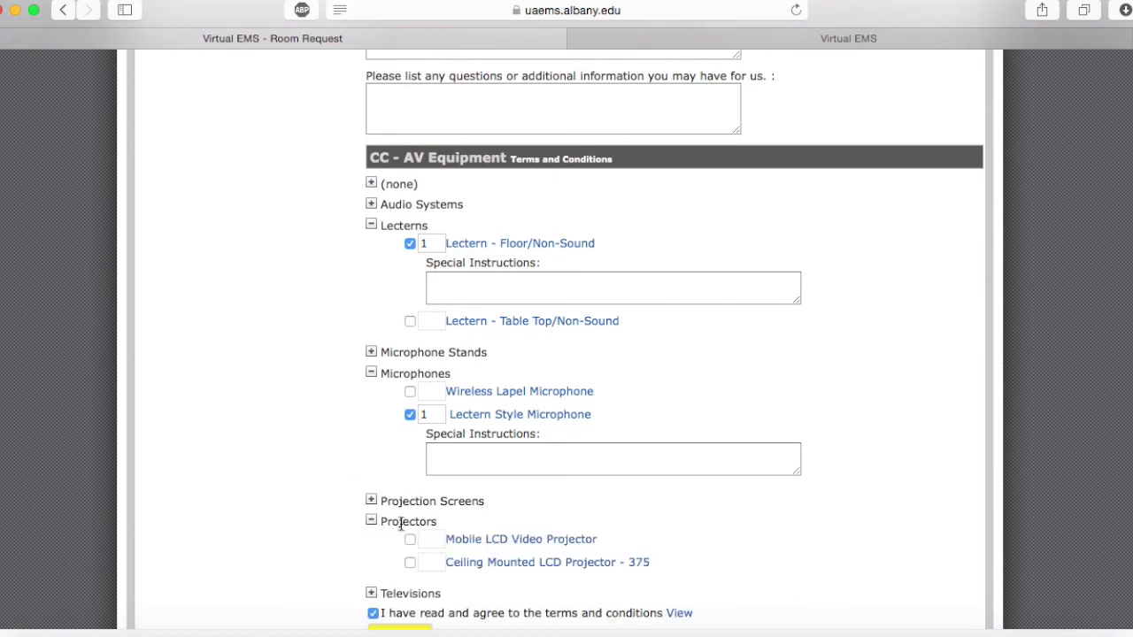
pyautogui.click(410, 540)
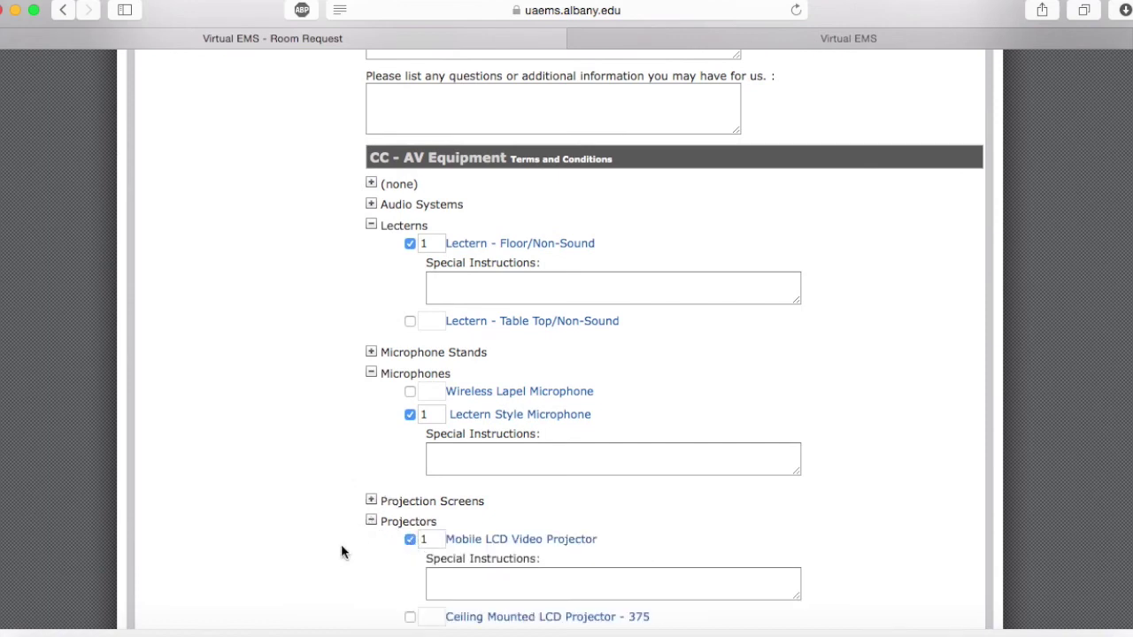
pyautogui.click(371, 500)
pyautogui.click(410, 518)
pyautogui.scroll(-3, 334, 536)
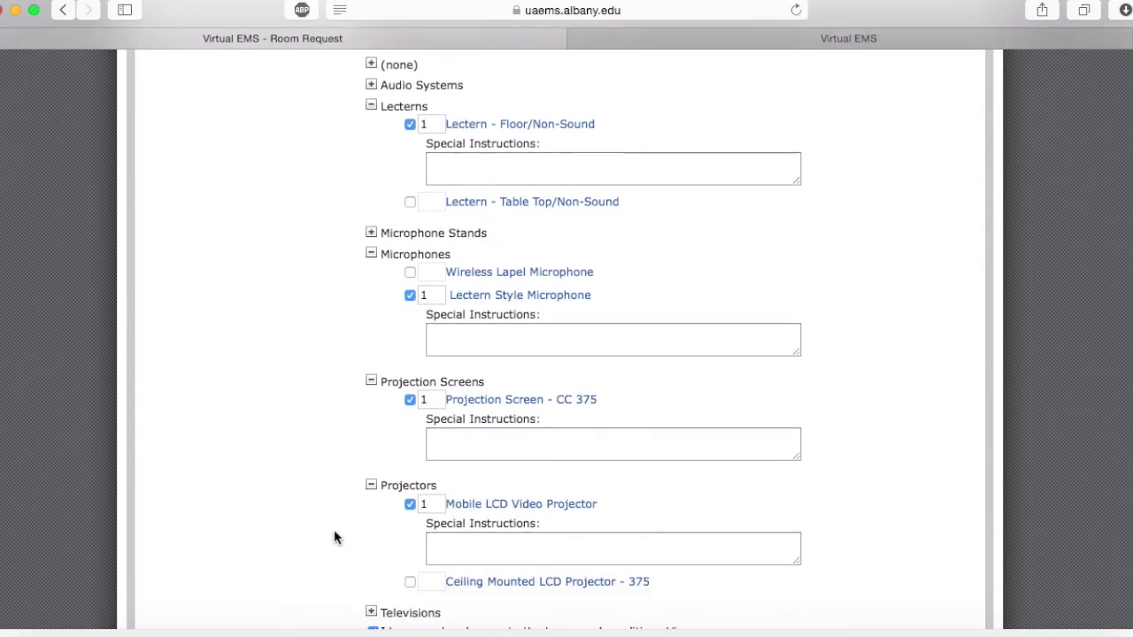
pyautogui.scroll(4, 335, 536)
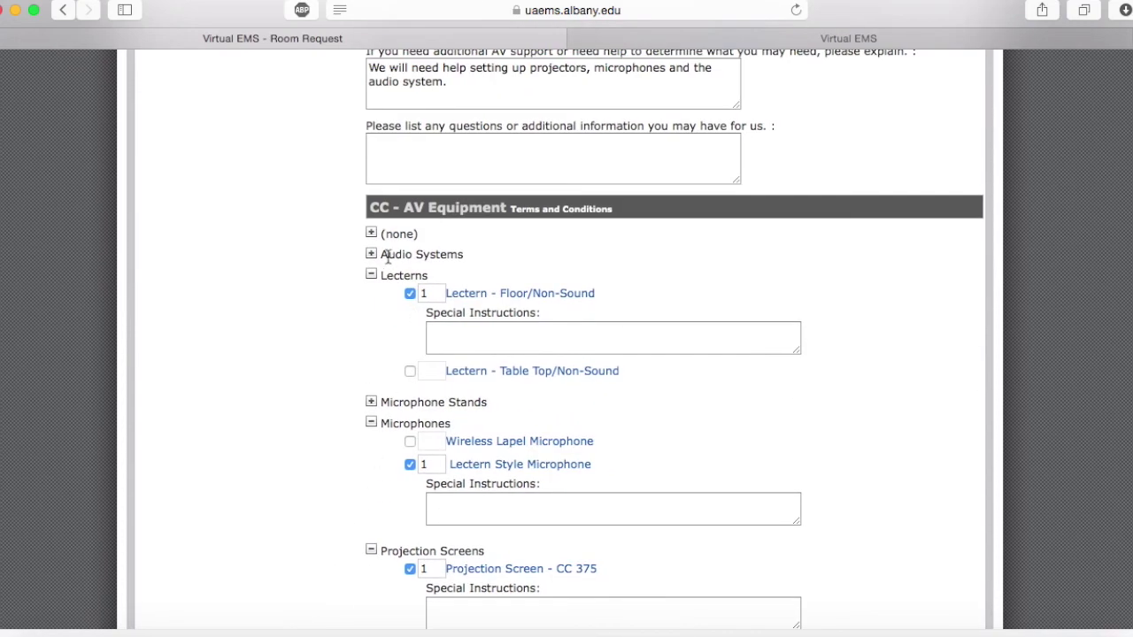
pyautogui.click(371, 254)
pyautogui.click(410, 272)
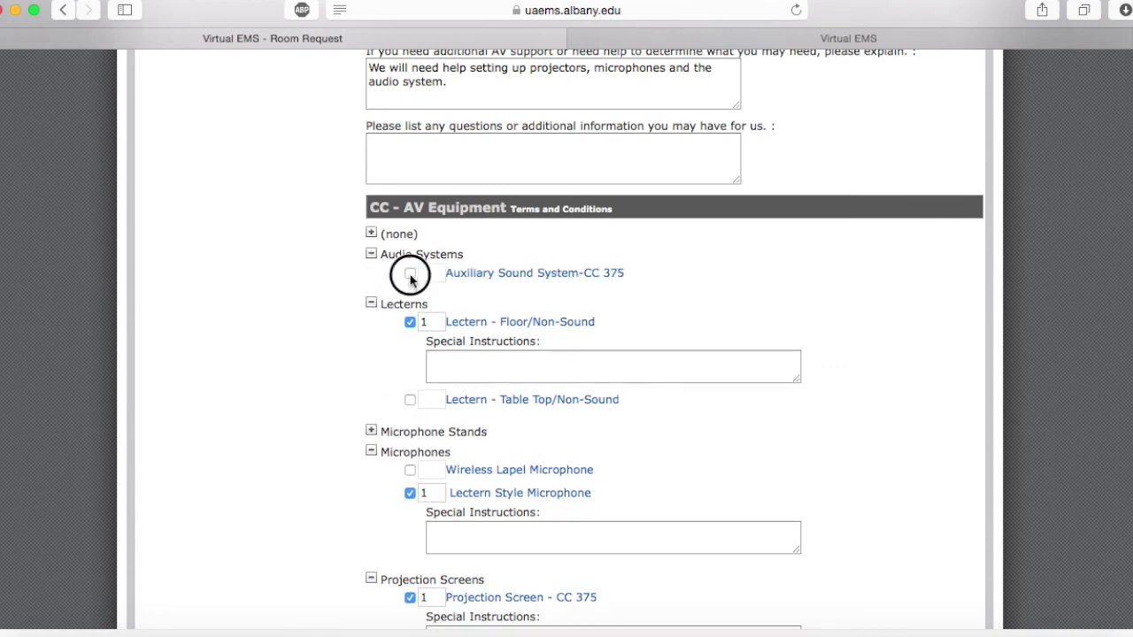
# Step: Submit the CC 375 reservation request and dismiss the response-time notice
pyautogui.scroll(4, 259, 422)
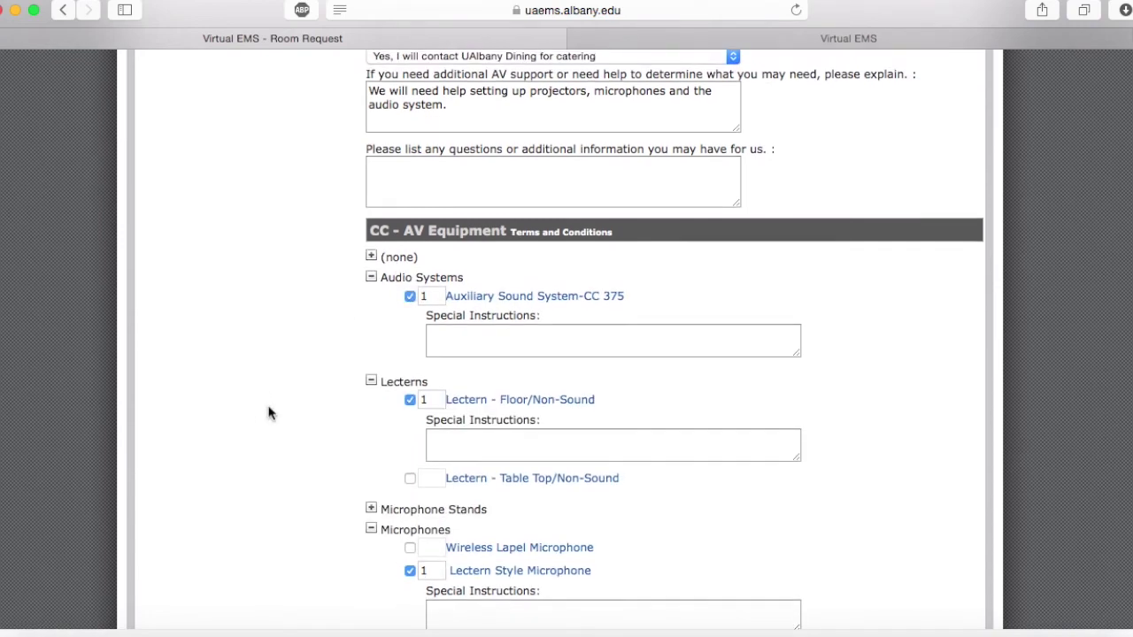
pyautogui.scroll(1, 270, 413)
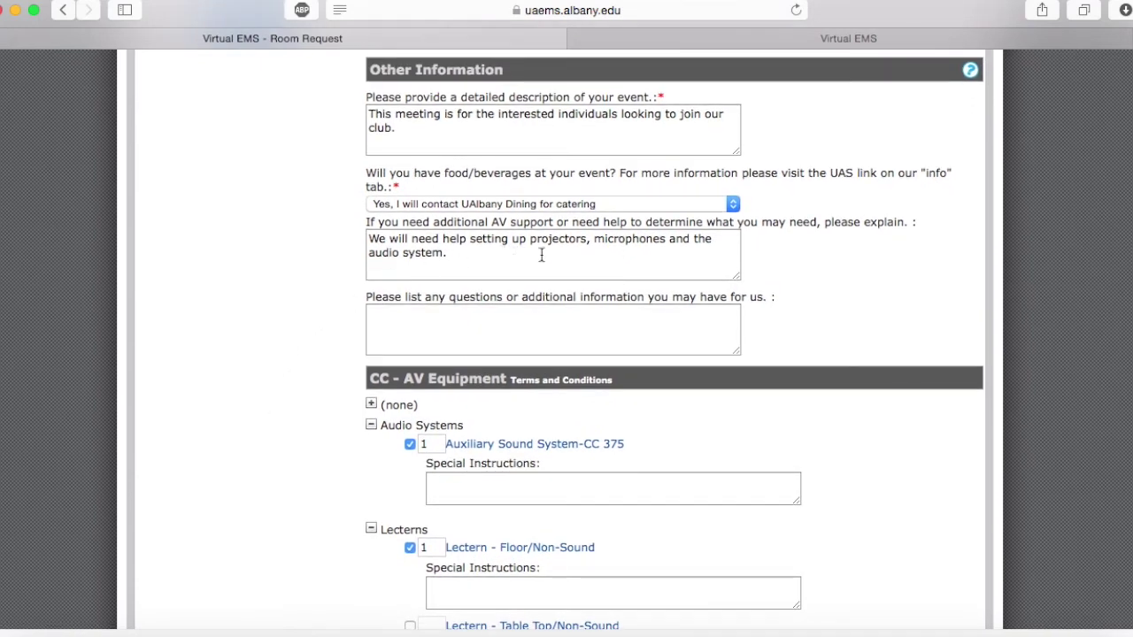
pyautogui.scroll(-8, 525, 248)
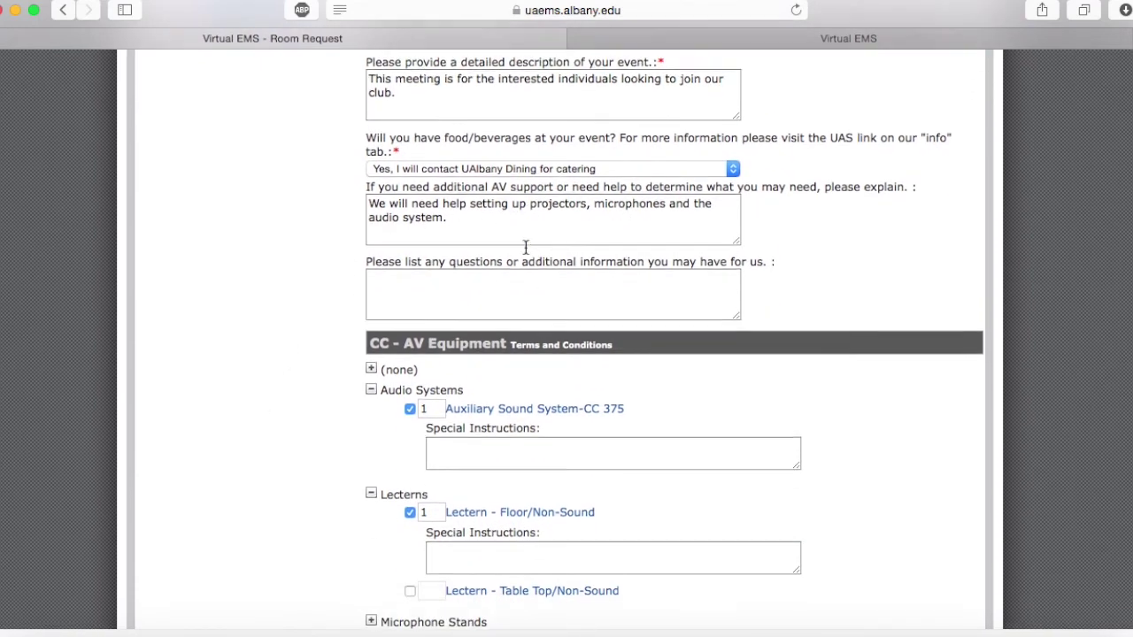
pyautogui.scroll(-8, 891, 345)
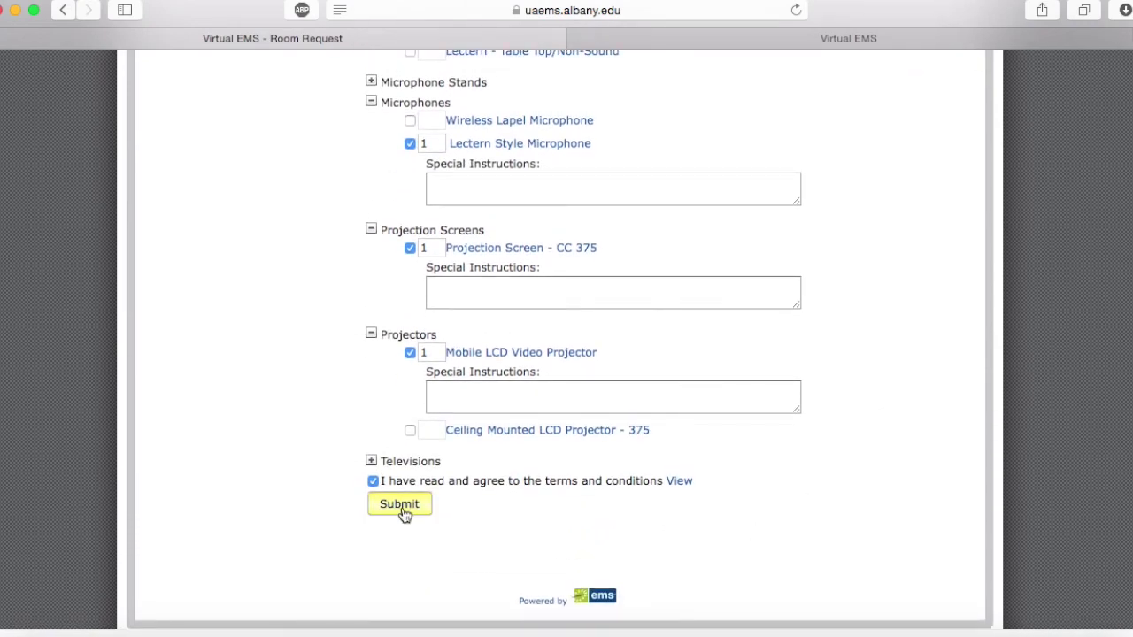
pyautogui.click(400, 509)
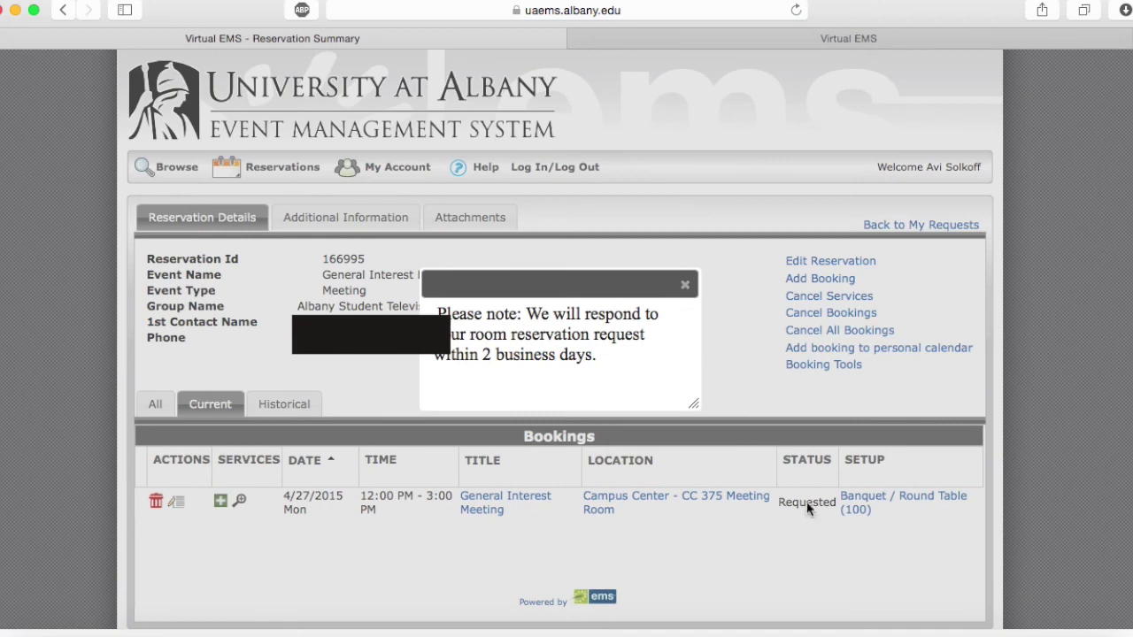
pyautogui.click(684, 285)
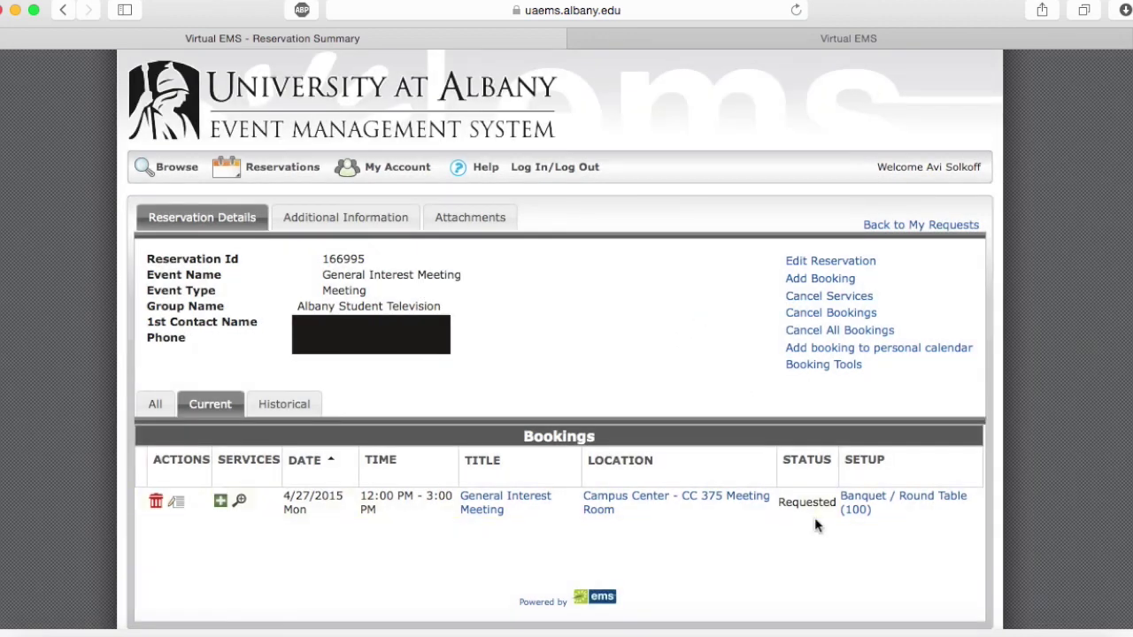